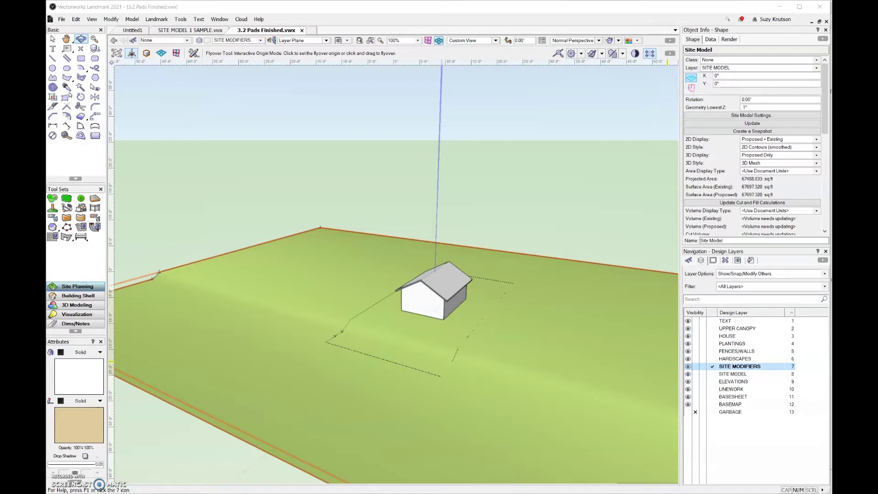
- Choose the Site Modifiers tool in Pad Mode with Corner Vertex Mode
left_click(95, 289)
key("ctrl+8")
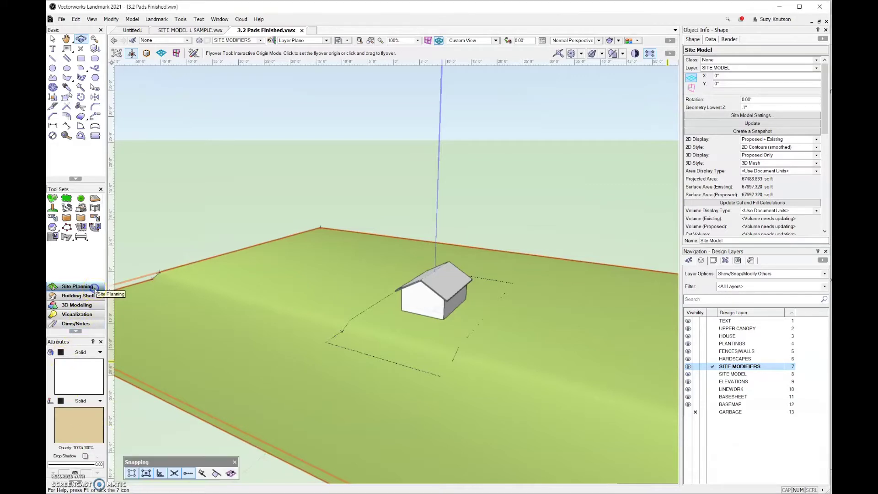
left_click(81, 208)
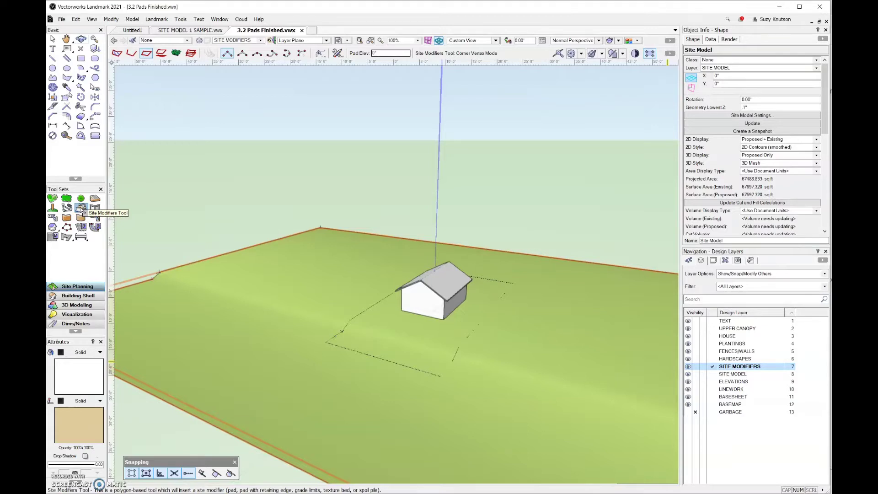
left_click(146, 54)
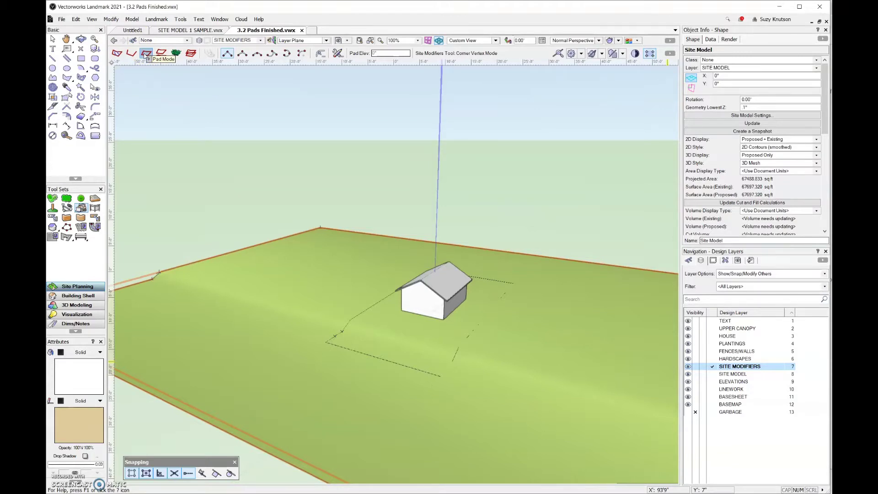
left_click(224, 119)
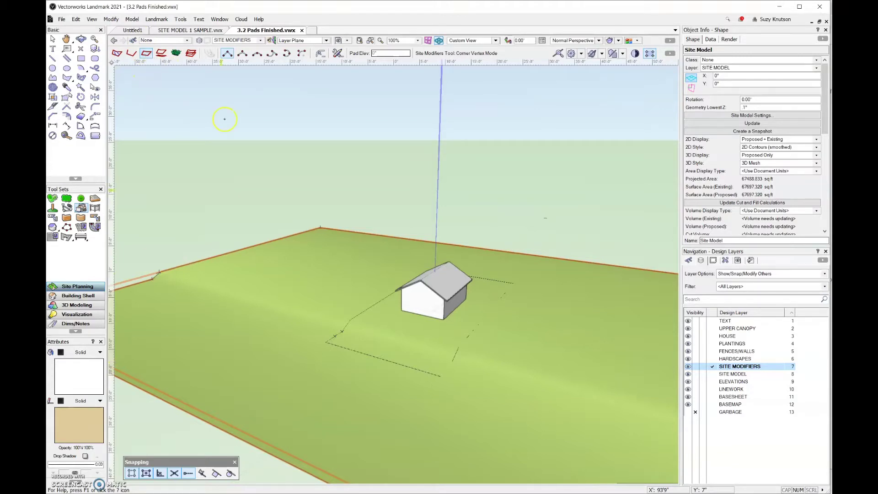
left_click(229, 55)
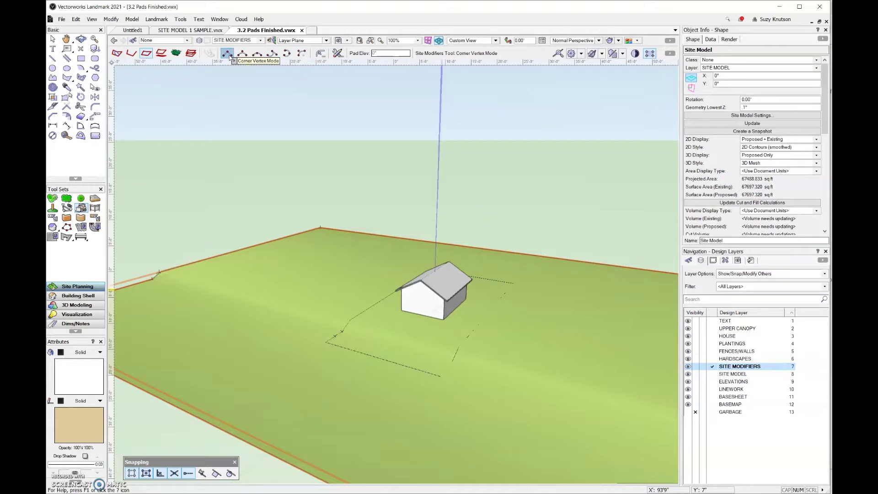
- Set Site Modifiers defaults to Pad, 0" elevation, Slope Def None, applied to Proposed
left_click(338, 53)
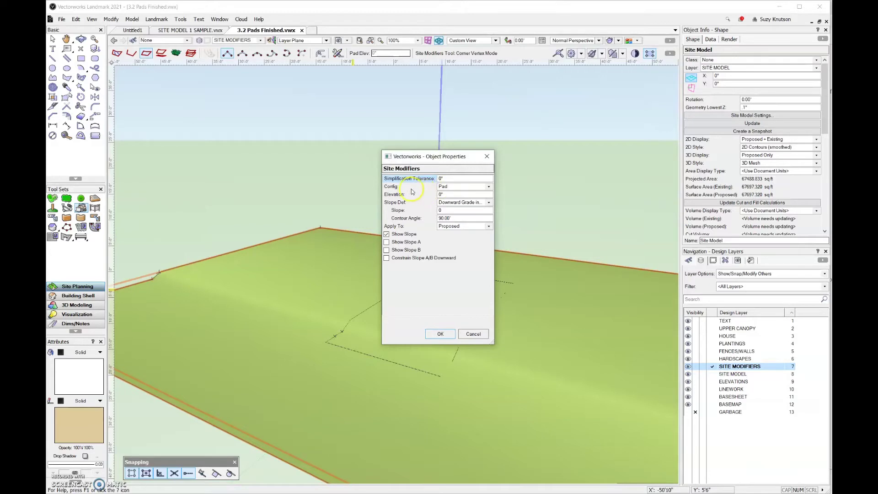
left_click(488, 186)
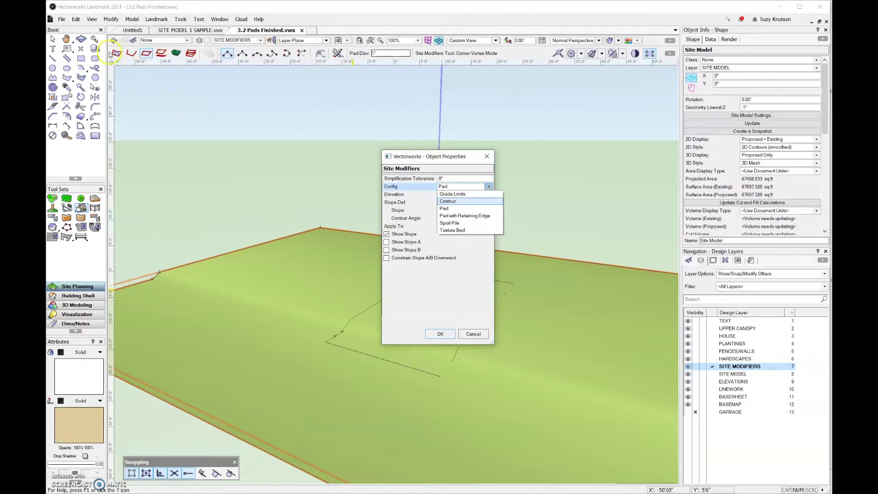
left_click(465, 208)
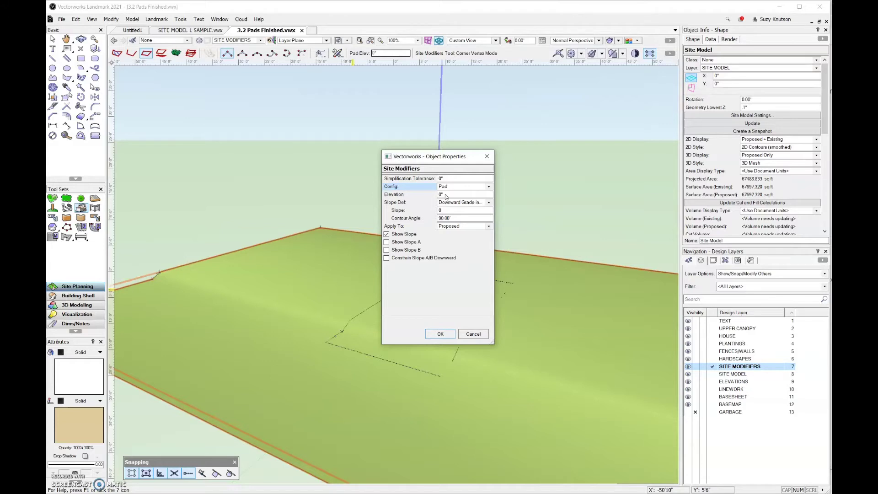
left_click(446, 196)
left_click(489, 203)
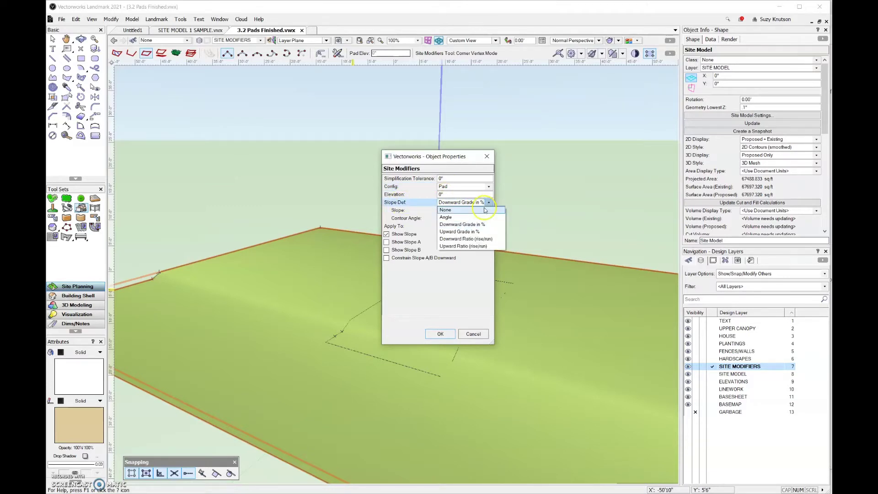
left_click(485, 210)
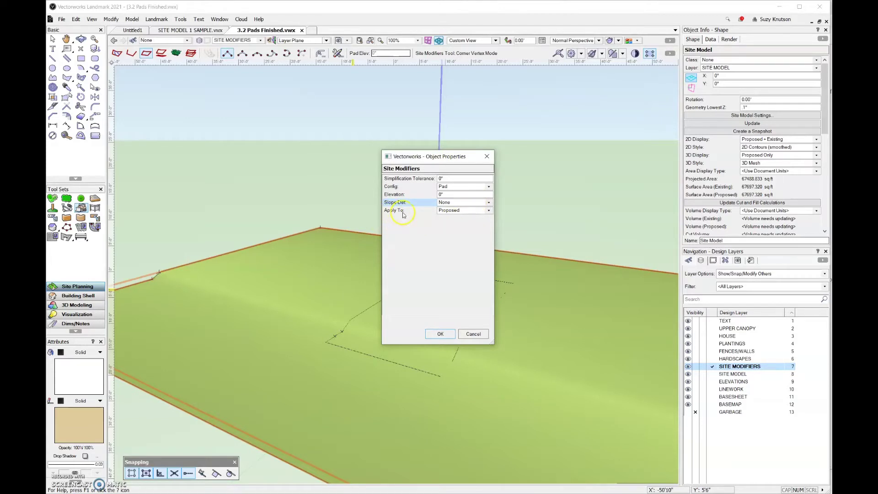
left_click(489, 211)
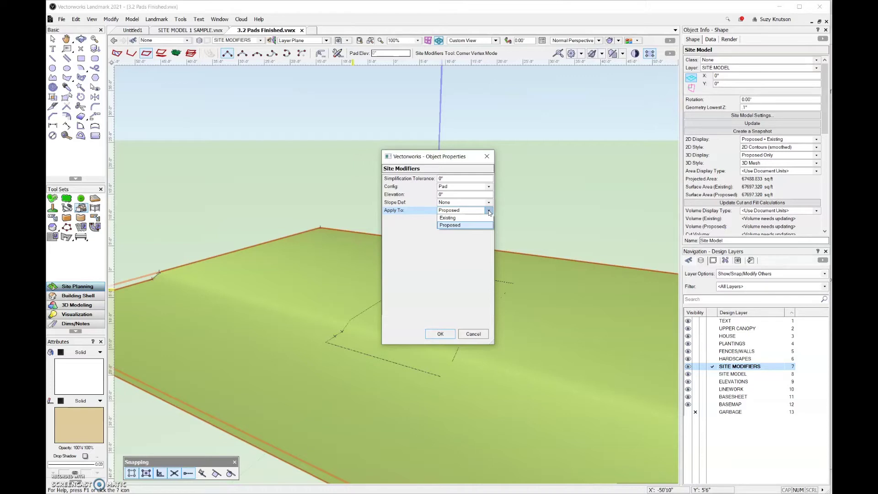
left_click(489, 212)
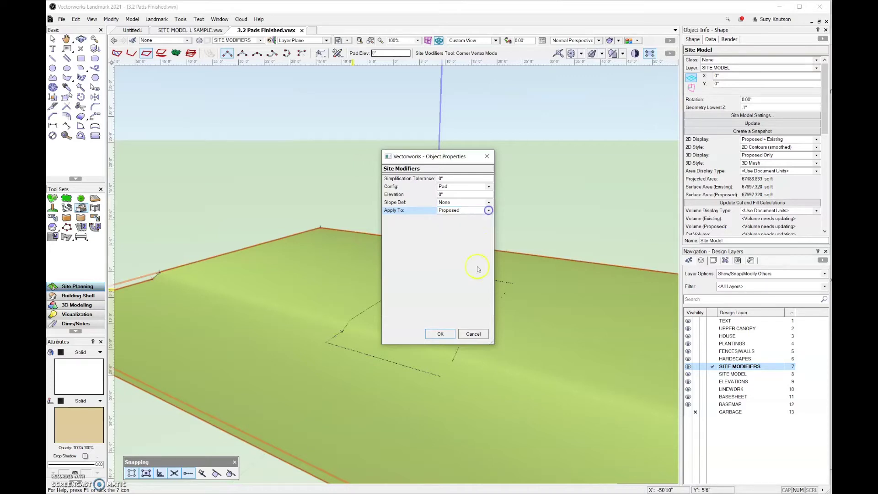
left_click(441, 334)
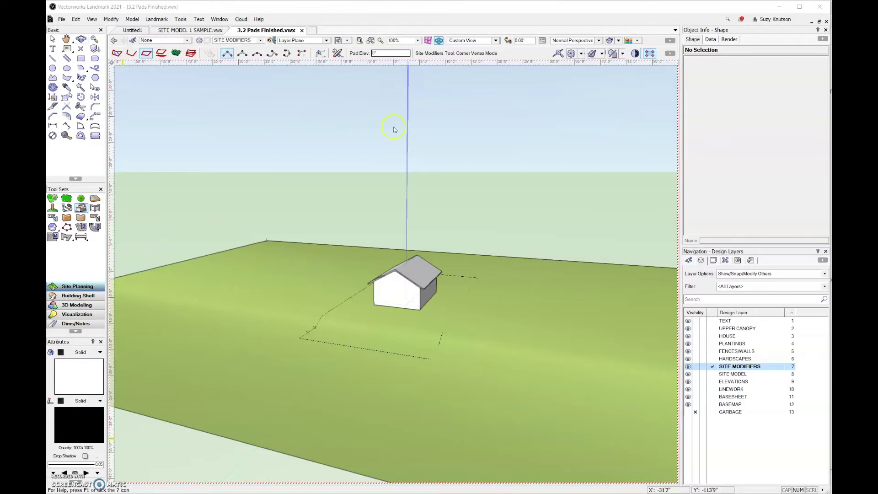
left_click(733, 369)
left_click(280, 259)
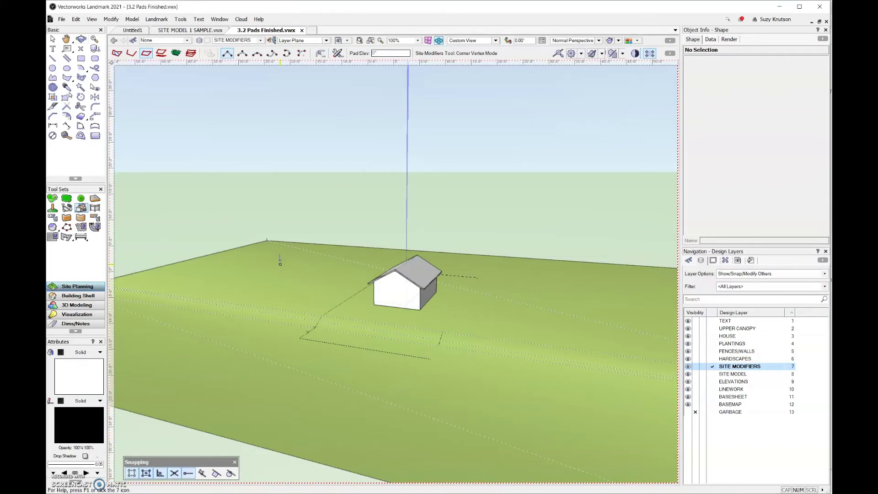
- In Top/Plan, zoom in and draw the first four-corner pad left of the house
key("F5")
left_click(282, 255)
left_click(328, 249)
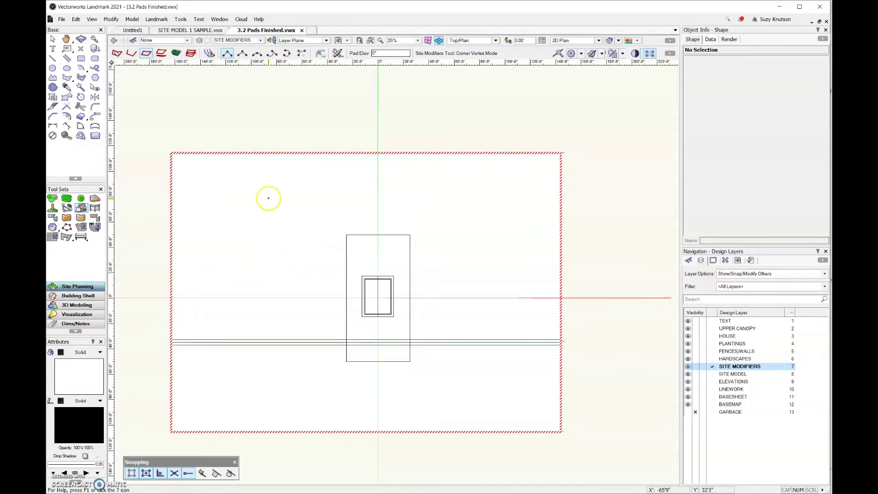
scroll(164, 209, "up", 2)
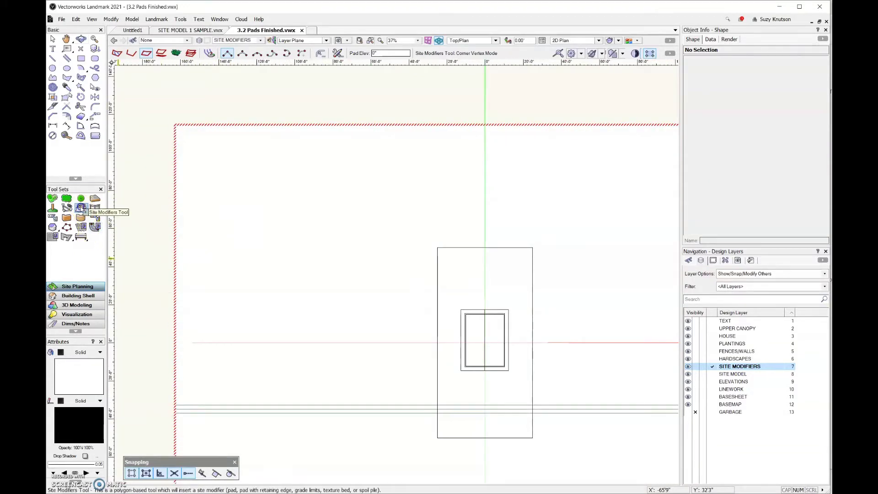
left_click(220, 207)
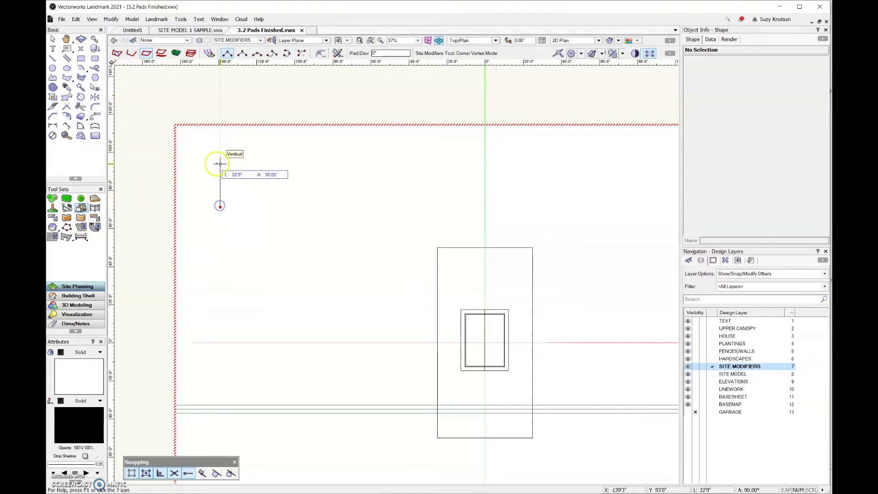
left_click(220, 163)
left_click(305, 156)
left_click(297, 199)
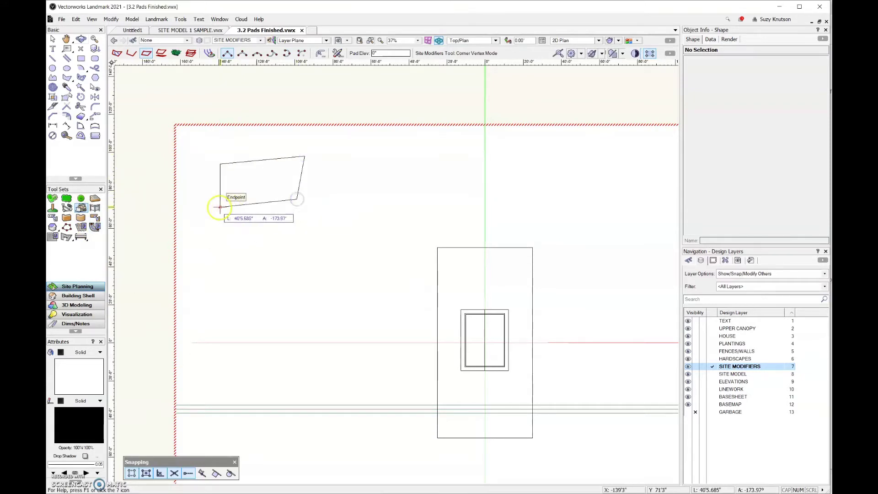
left_click(220, 207)
- Draw a second four-corner pad below the first
left_click(257, 275)
left_click(257, 243)
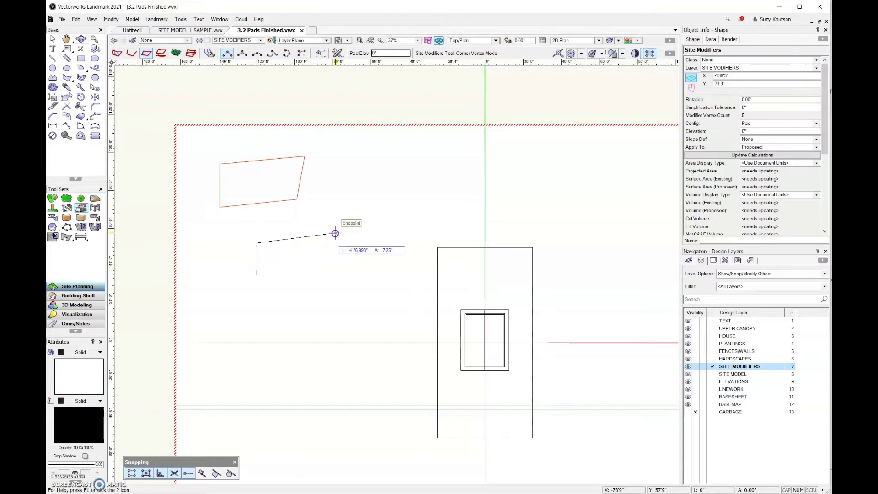
left_click(335, 233)
left_click(335, 290)
left_click(257, 276)
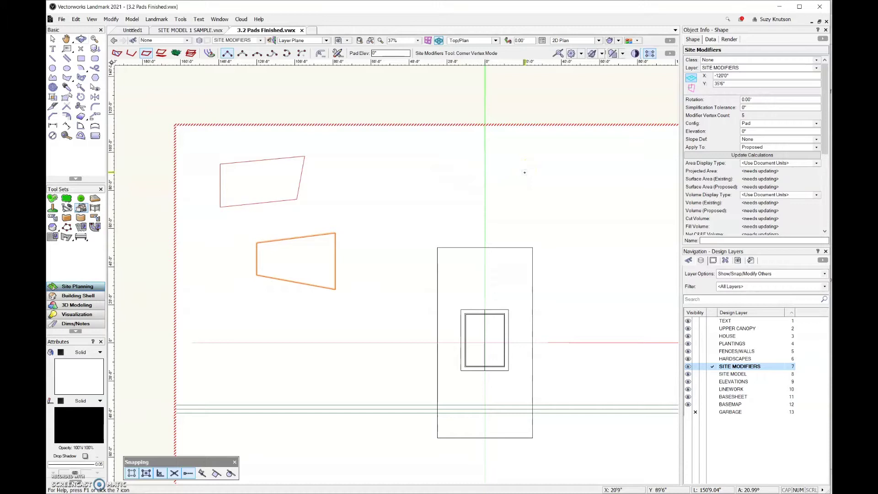
- Select the upper pad and edit its Object Info Elevation to 2'
left_click(733, 133)
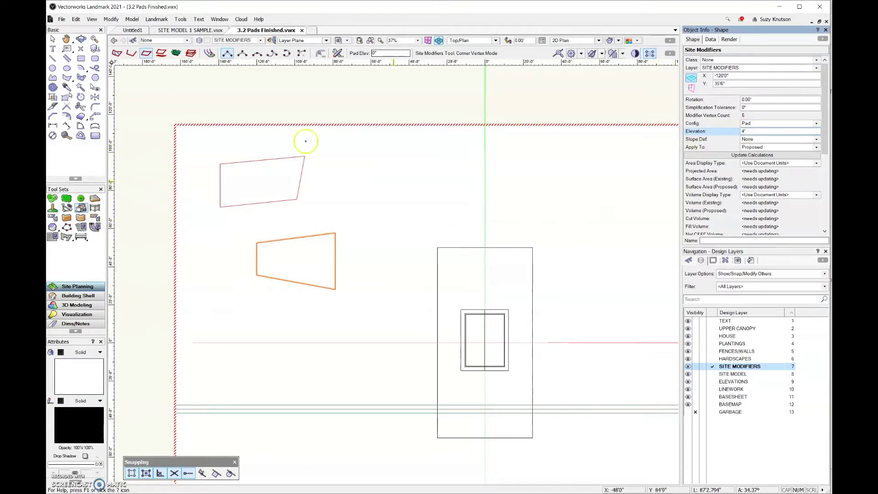
left_click(52, 39)
left_click(300, 182)
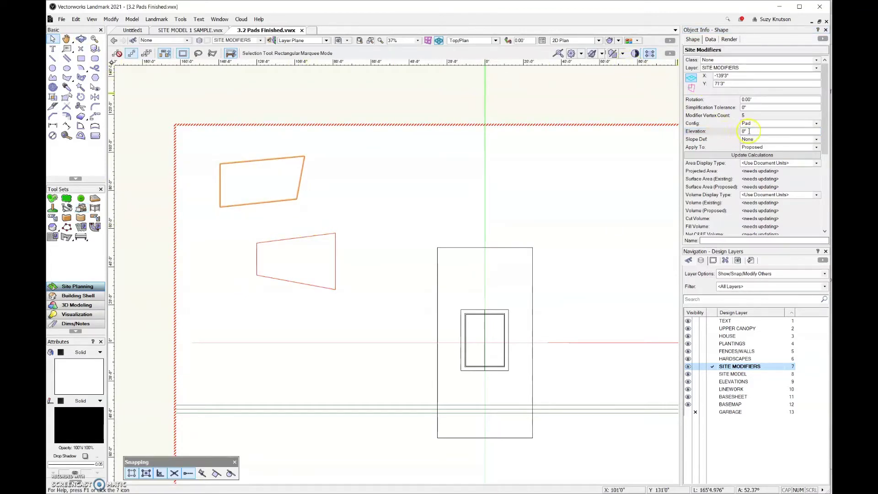
left_click_drag(749, 131, 730, 132)
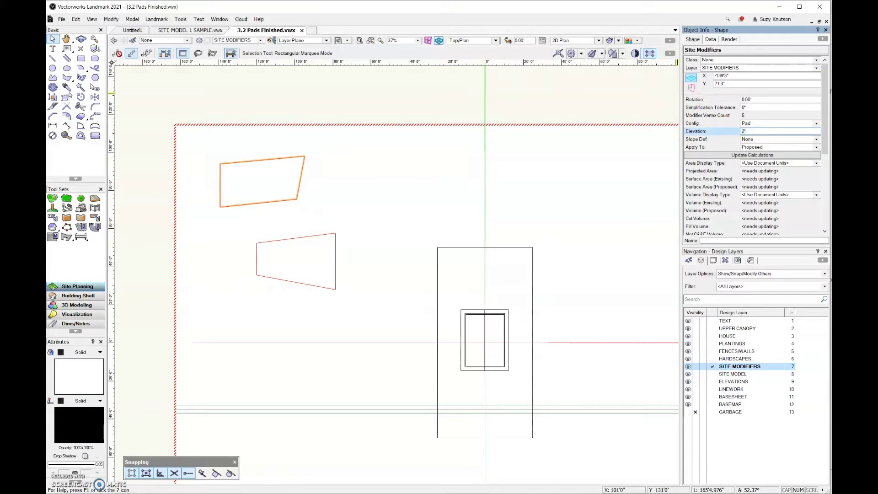
- Orbit with Flyover into 3D to view the red pad outline and the house
left_click(81, 39)
left_click_drag(215, 290, 310, 159)
left_click_drag(343, 333, 315, 347)
mouse_move(352, 270)
left_mouse_down()
mouse_move(353, 262)
mouse_move(358, 277)
left_mouse_up()
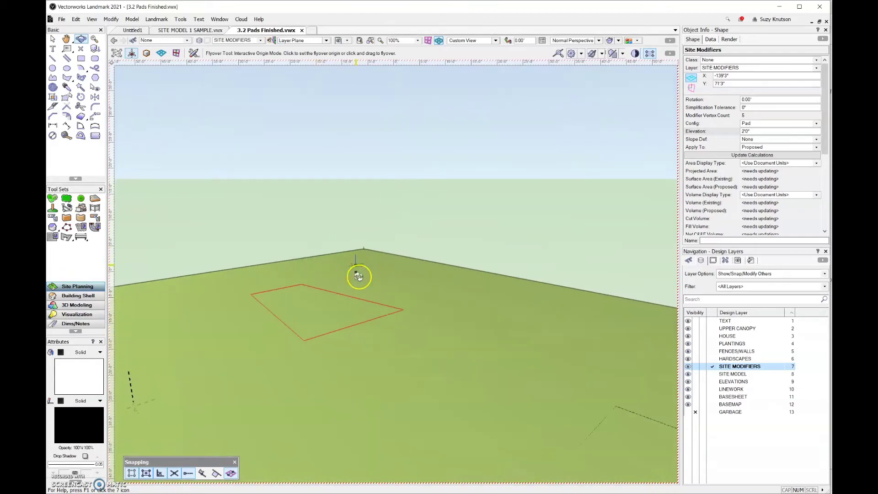
left_click_drag(407, 361, 429, 296)
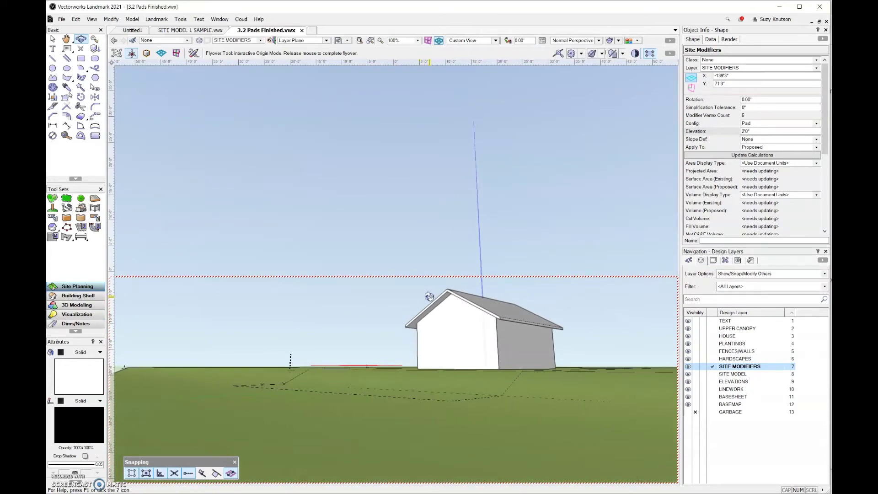
left_click_drag(429, 296, 377, 391)
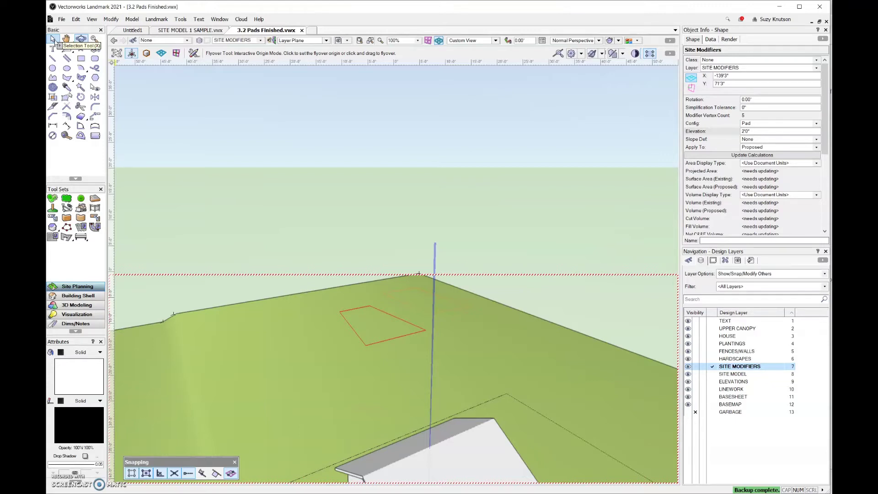
- Update the selected site model to include the second pad, then orbit the 3D view
left_click(52, 38)
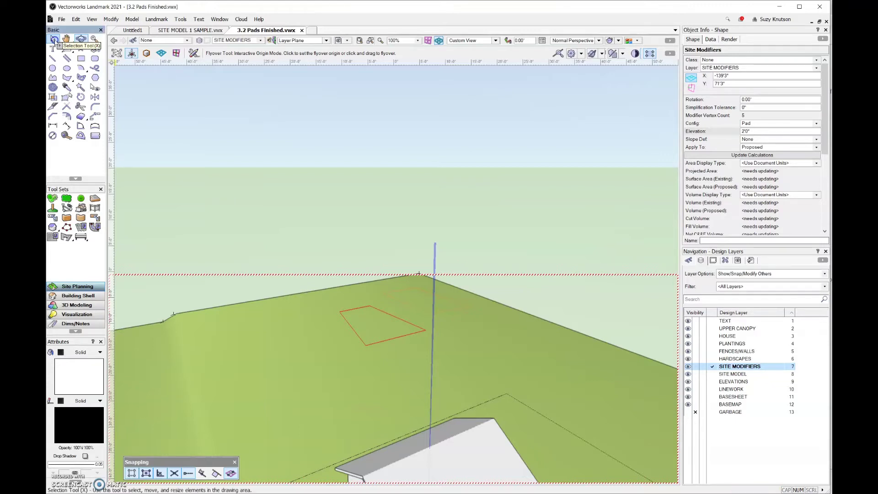
left_click(324, 321)
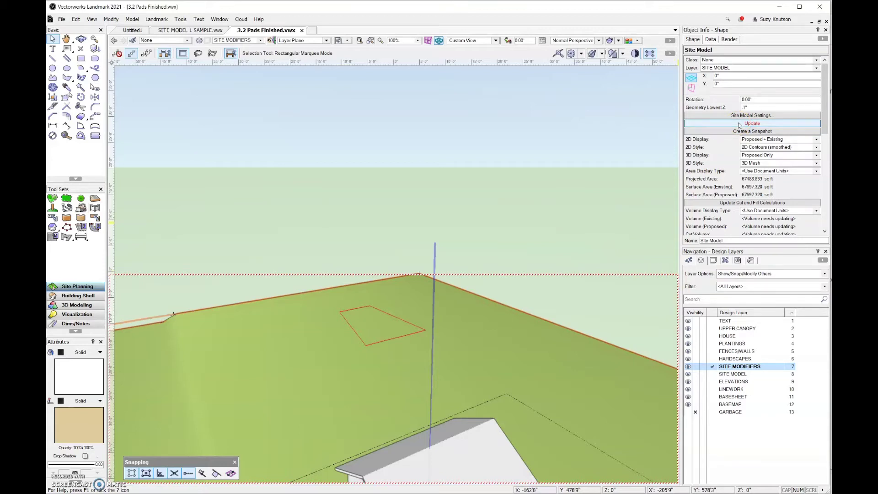
left_click(740, 123)
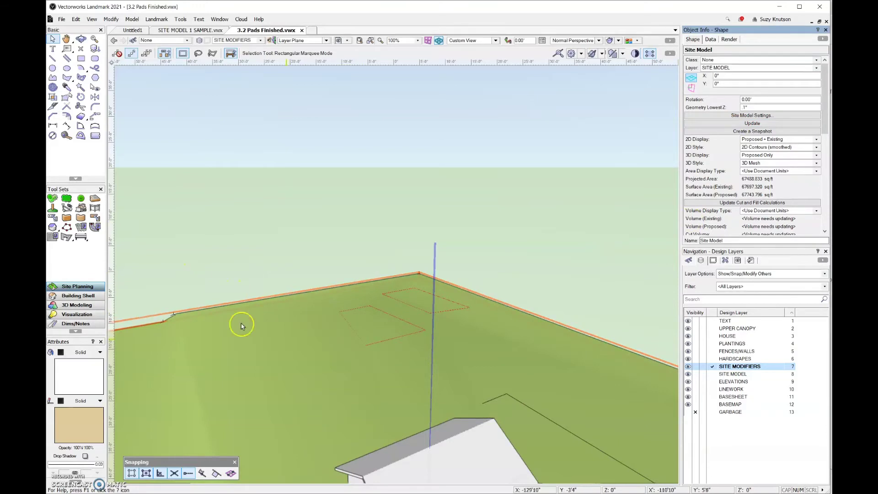
left_click(81, 39)
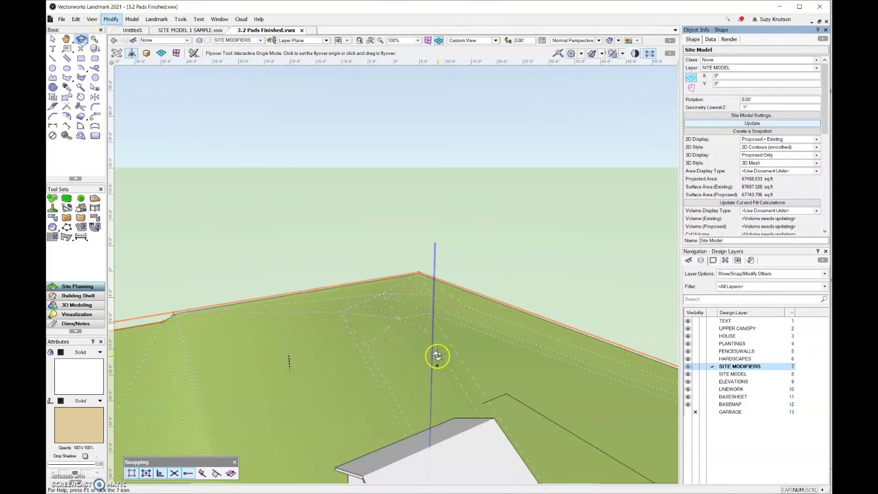
left_click_drag(437, 355, 458, 357)
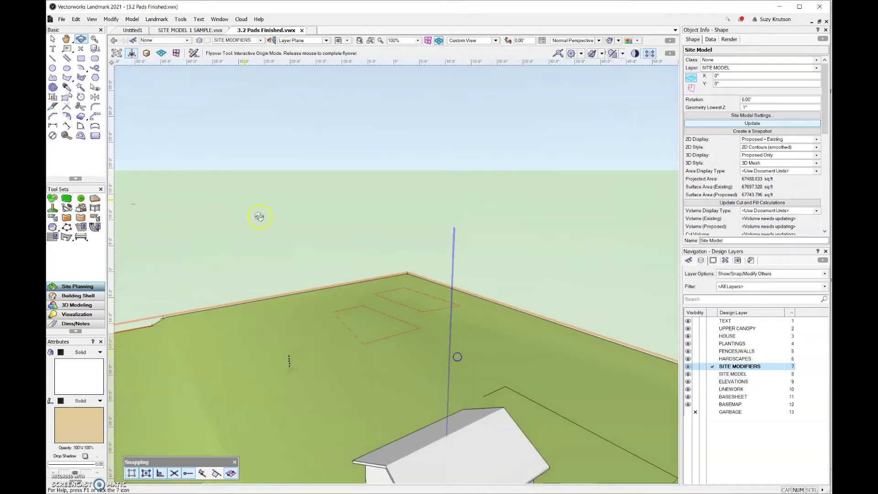
- Enter -5' elevation for the first pad modifier and 10' (from 4') for the other
left_click(52, 38)
left_click(469, 342)
left_click(464, 151)
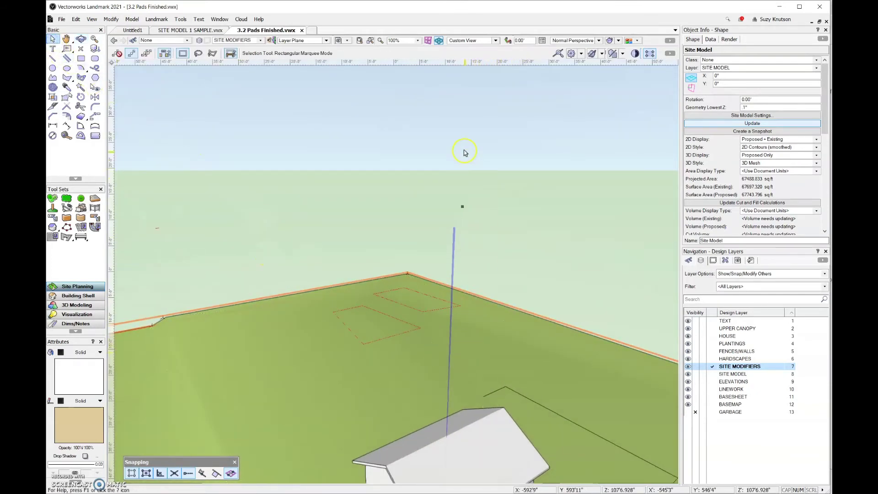
left_click(430, 313)
left_click(429, 310)
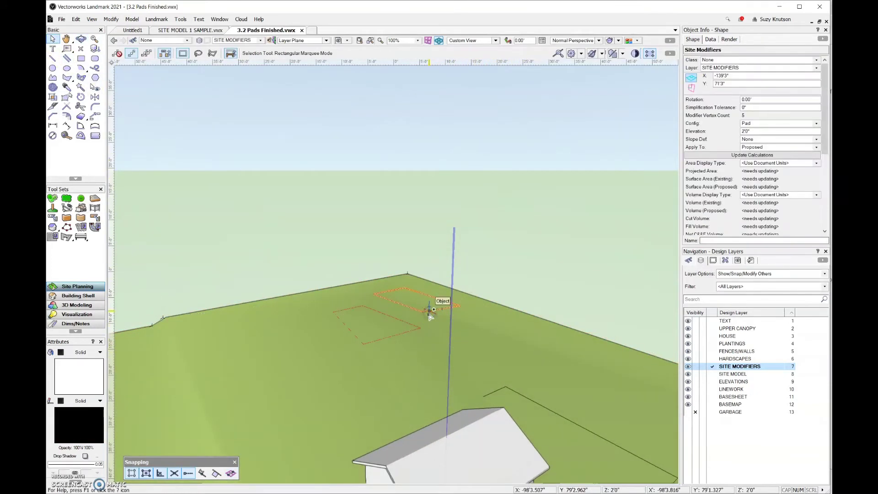
left_click(736, 131)
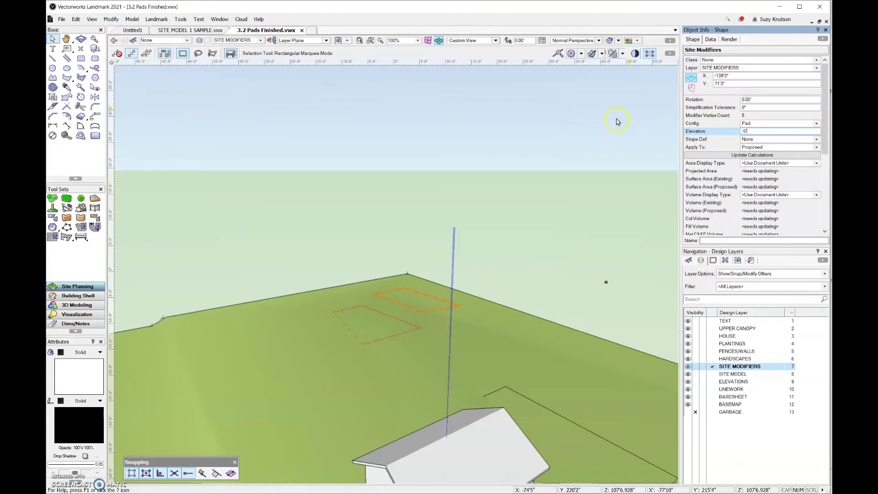
left_click(424, 165)
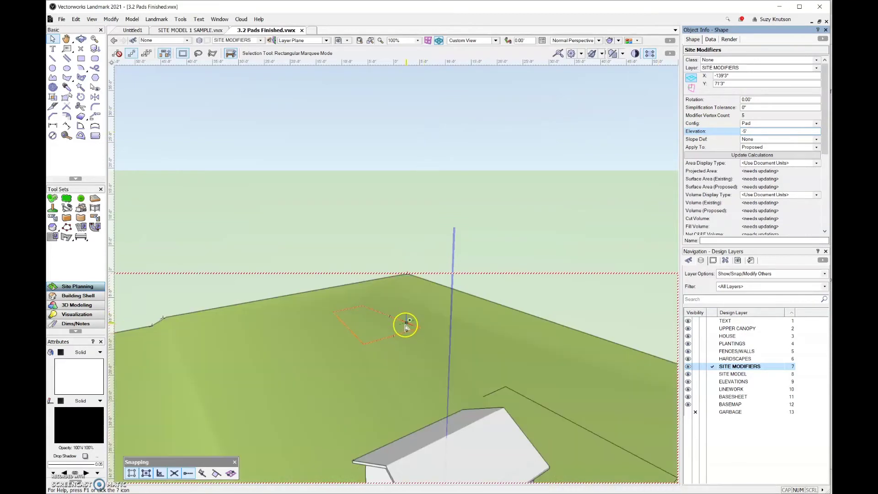
left_click(406, 326)
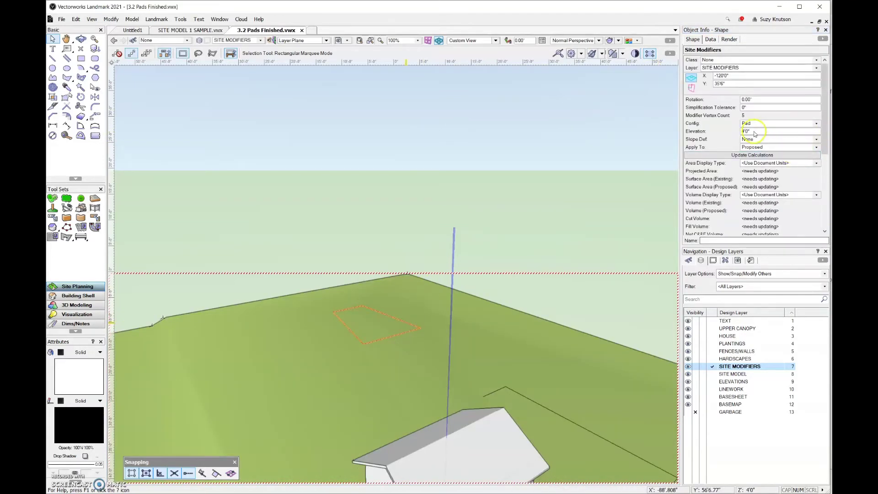
left_click(727, 135)
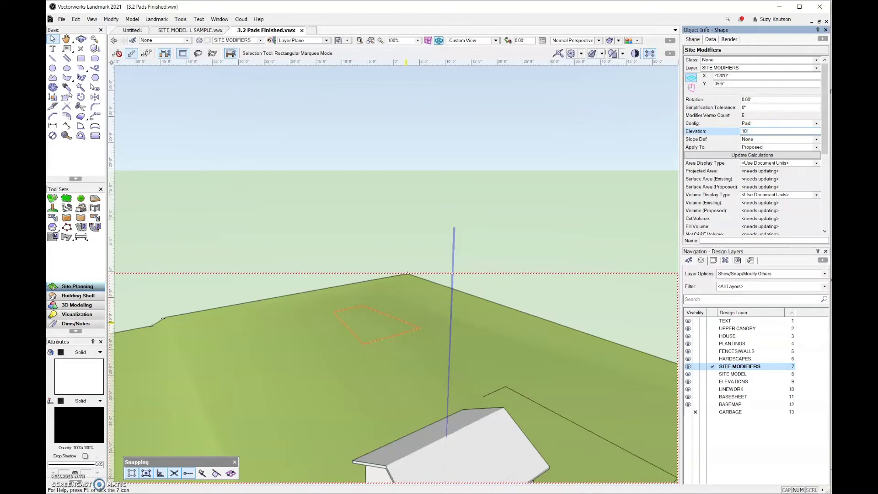
key("Return")
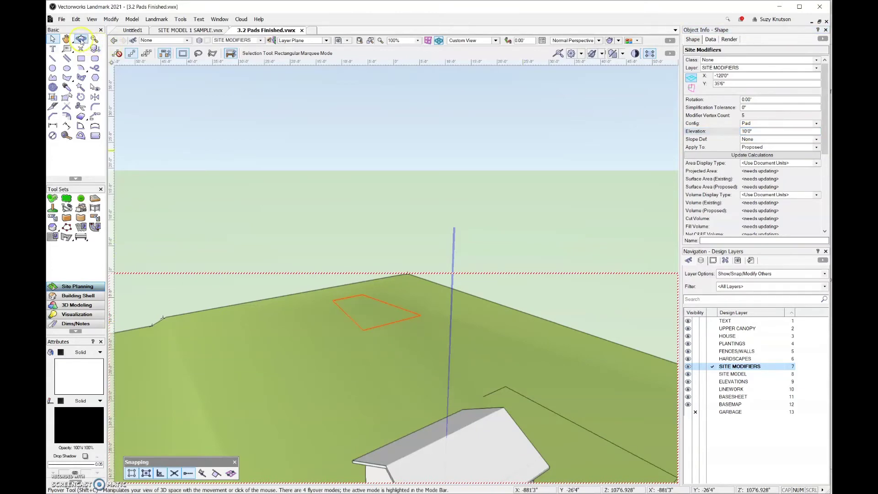
- Orbit to a low side view showing the 10' pad above and -5' pad below ground
left_click(81, 39)
left_click_drag(334, 392, 583, 294)
left_click_drag(307, 434, 343, 400)
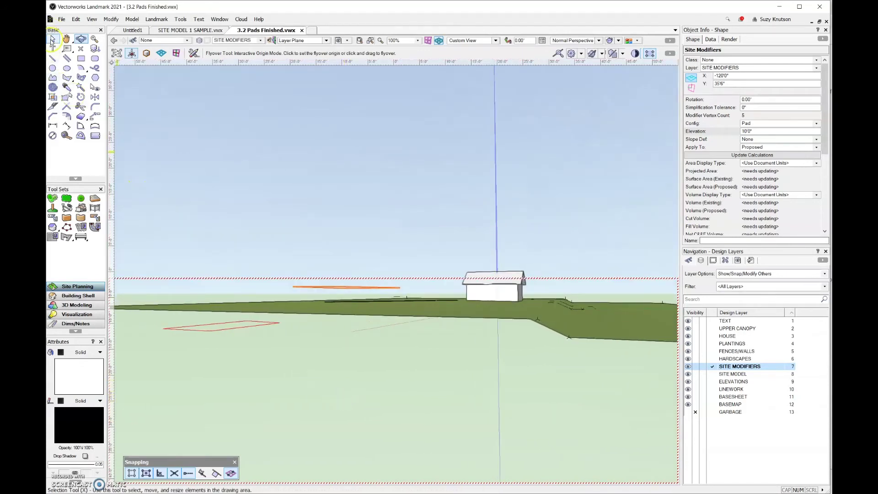
left_click(52, 39)
left_click(434, 311)
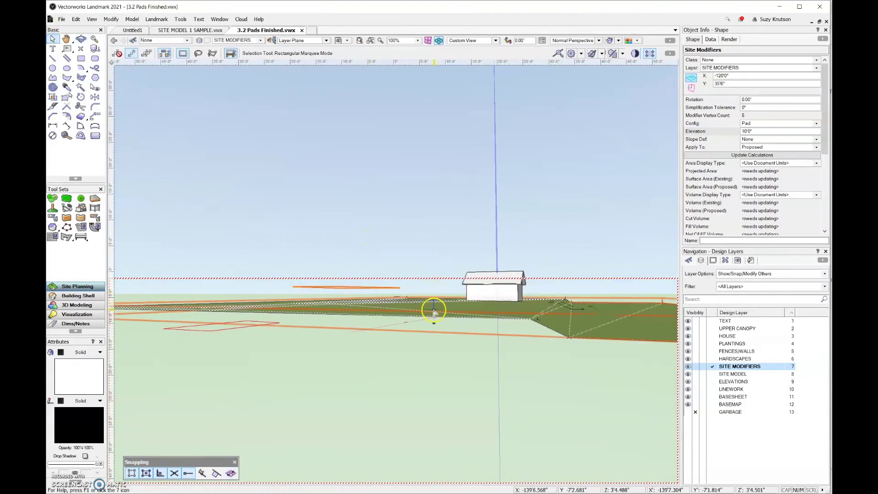
- Update the site model with the new pad elevations, orbit to inspect, then return to Top/Plan
left_click(434, 312)
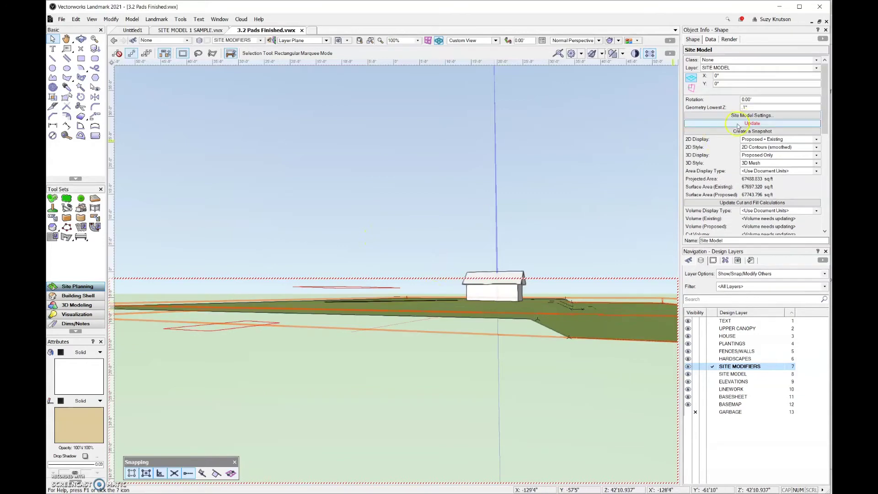
left_click(737, 123)
key("shift+c")
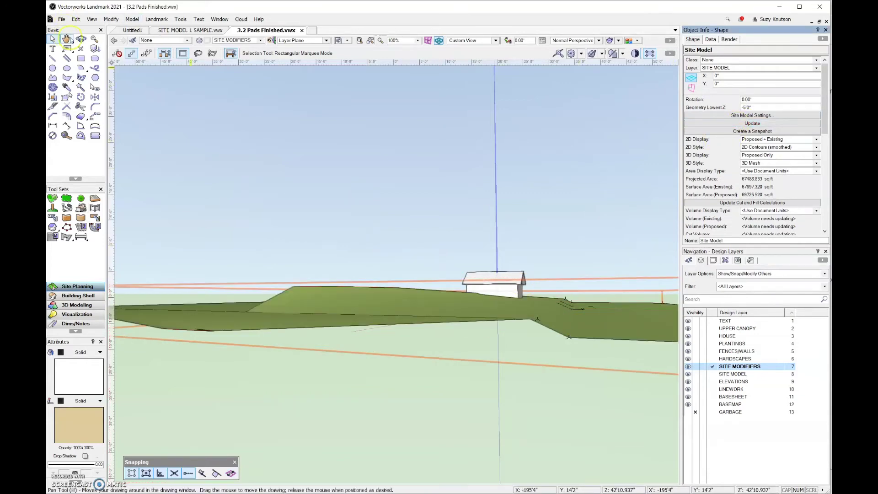
left_click_drag(429, 272, 343, 340)
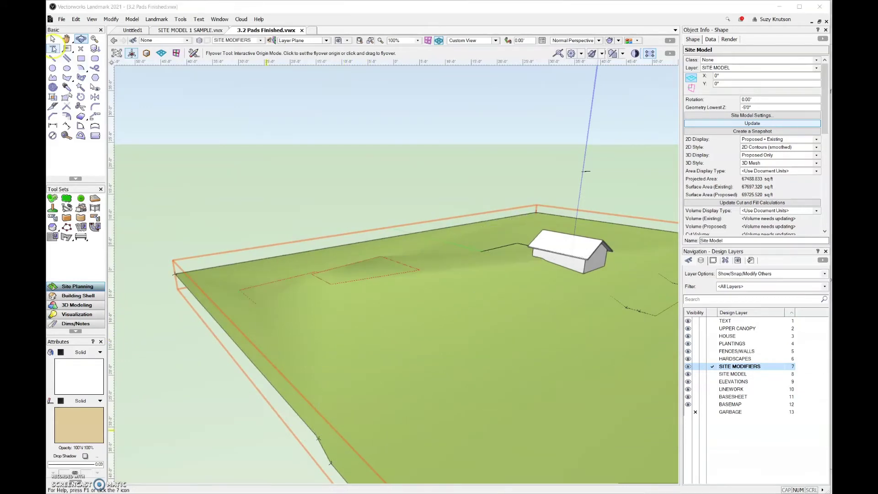
key("x")
key("F5")
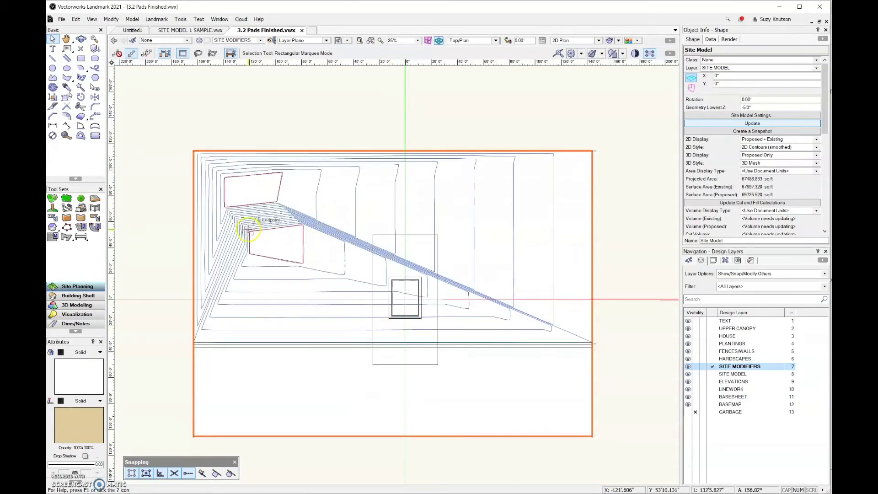
- Temporarily show only the site modifiers layer, then restore the other layers' visibility
scroll(251, 223, "up", 5)
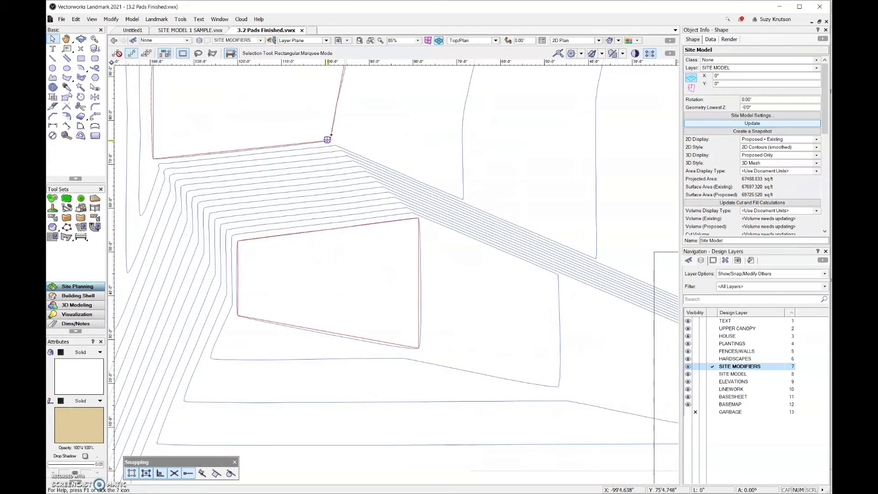
scroll(388, 209, "down", 4)
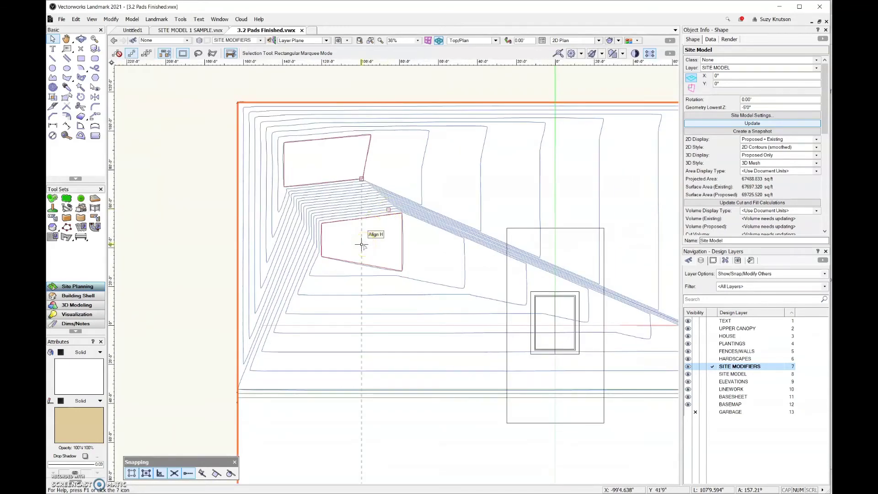
left_click(337, 185)
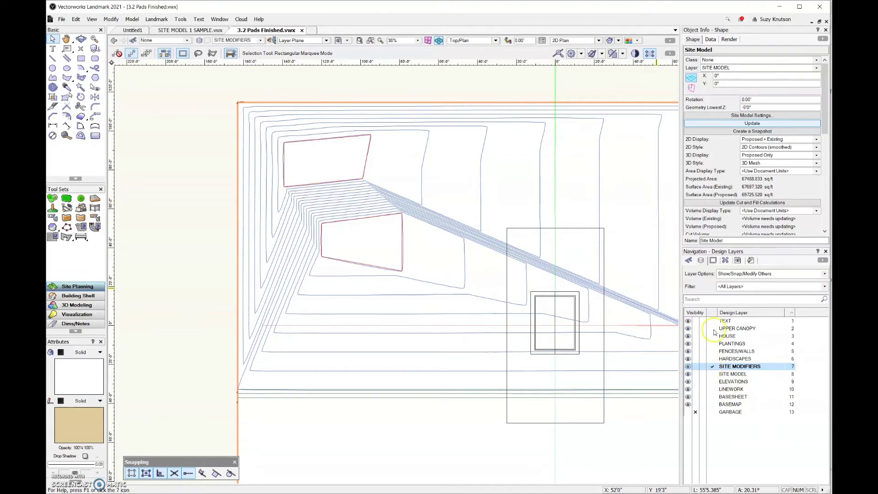
left_click(728, 274)
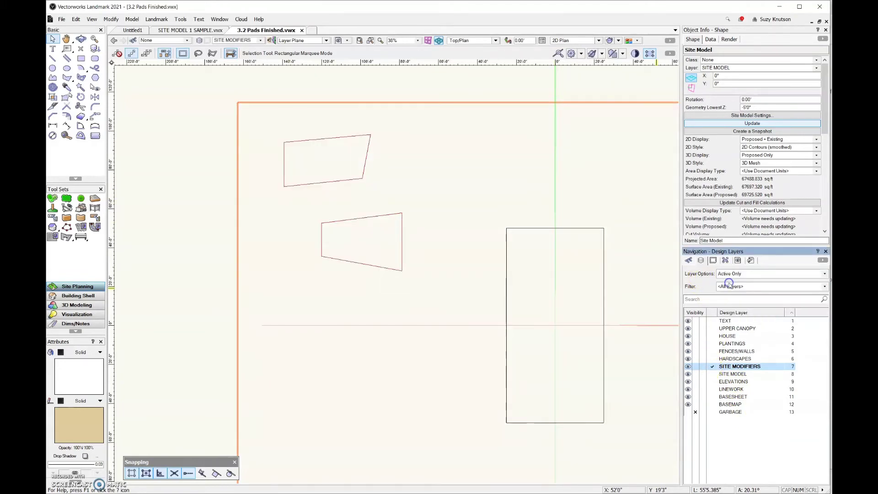
left_click(730, 286)
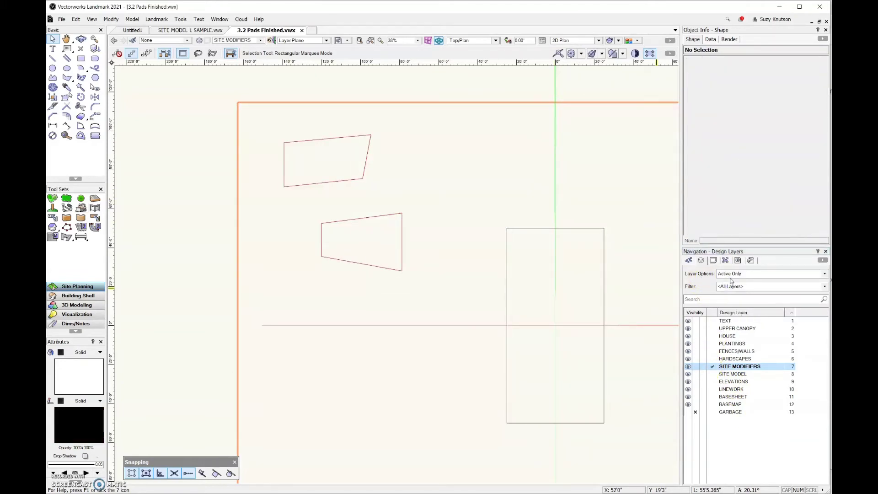
left_click(731, 275)
left_click(734, 317)
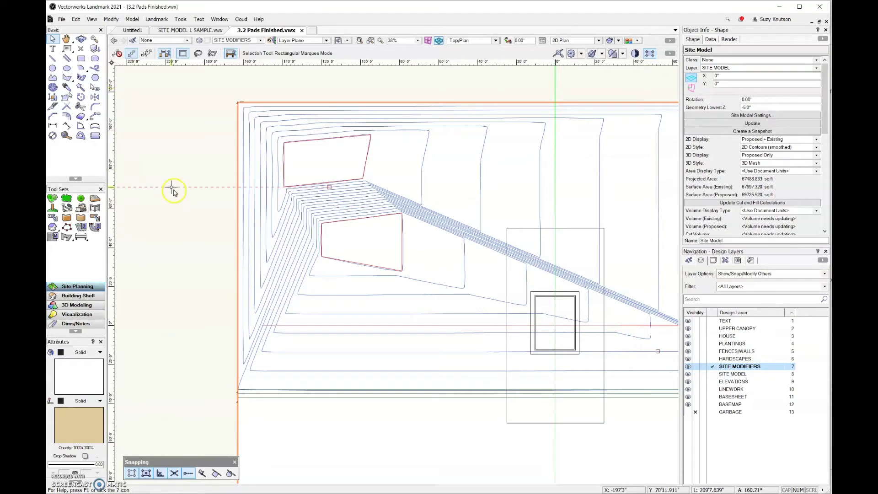
- Select the upper and lower pad modifiers, delete both, and deselect
left_click(194, 189)
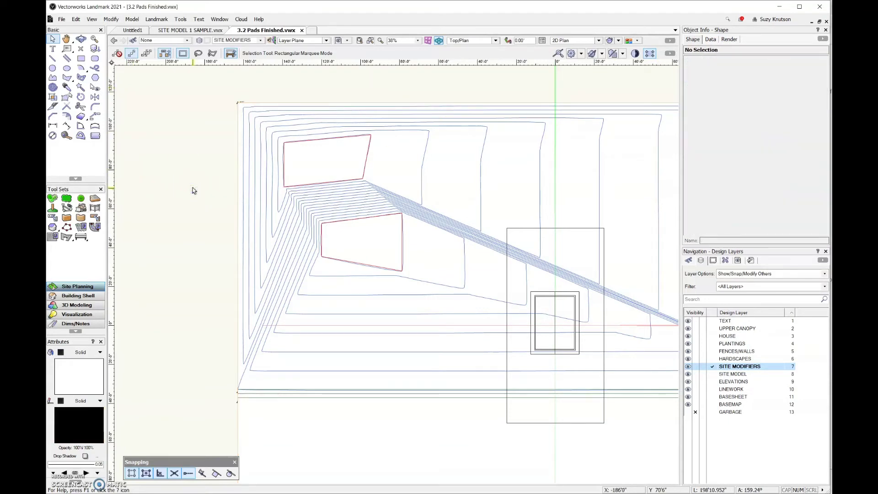
left_click(286, 169)
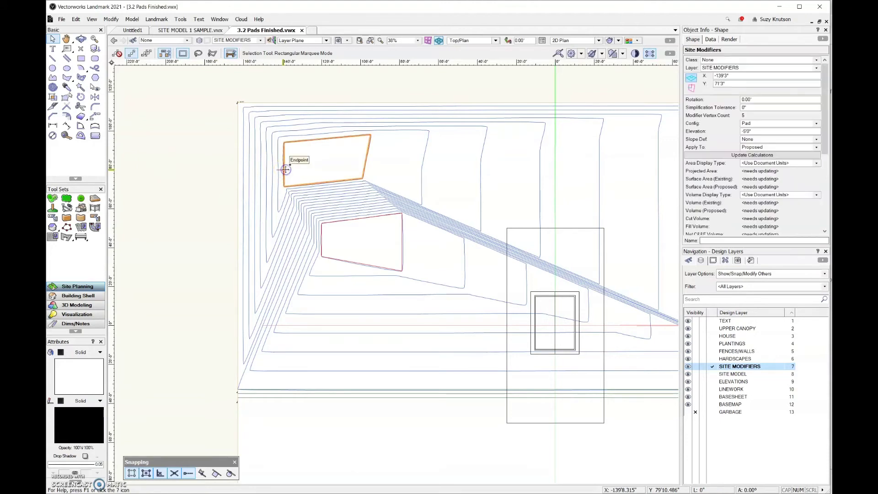
left_click(333, 220, "shift")
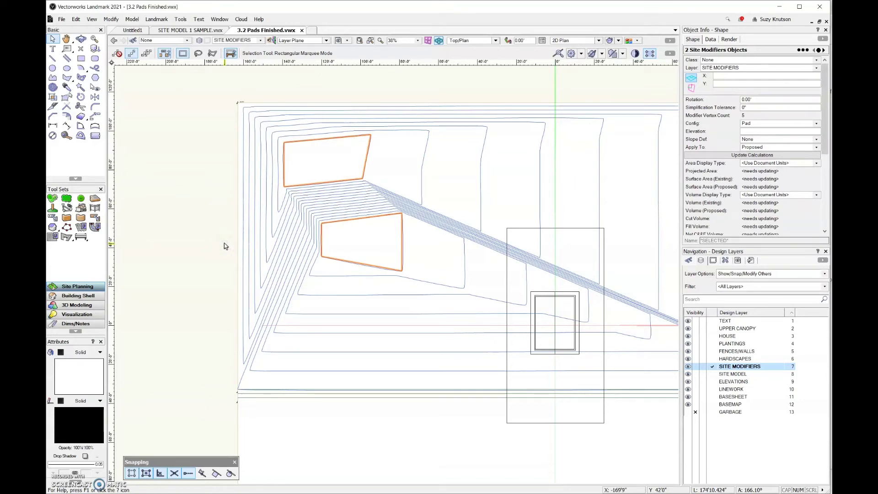
key("x")
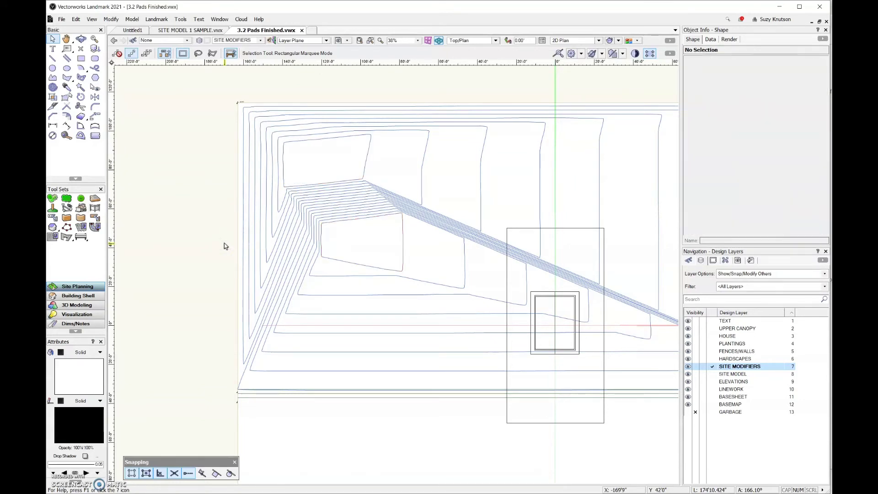
left_click(218, 216)
- Orbit into 3D and Update the site model, rebuilding it flat at 67697.320 sq ft
scroll(218, 216, "down", 2)
scroll(218, 216, "down", 1)
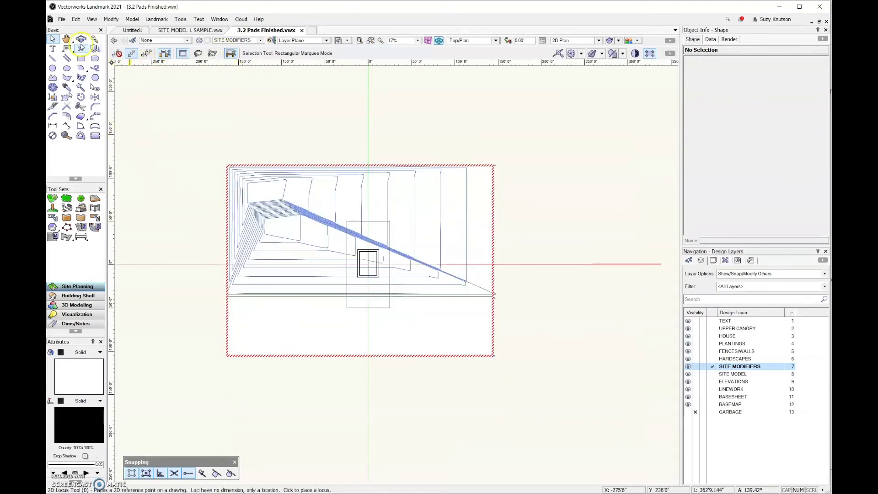
left_click(81, 39)
left_click_drag(449, 436, 384, 298)
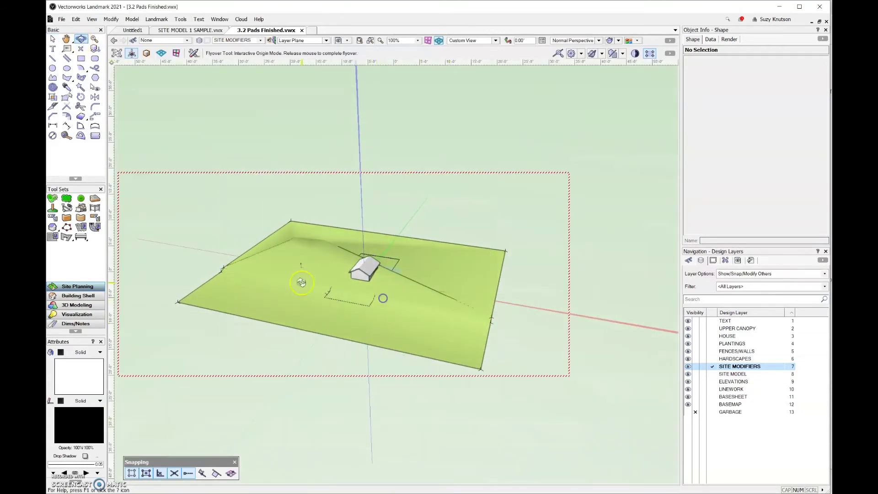
left_click(52, 38)
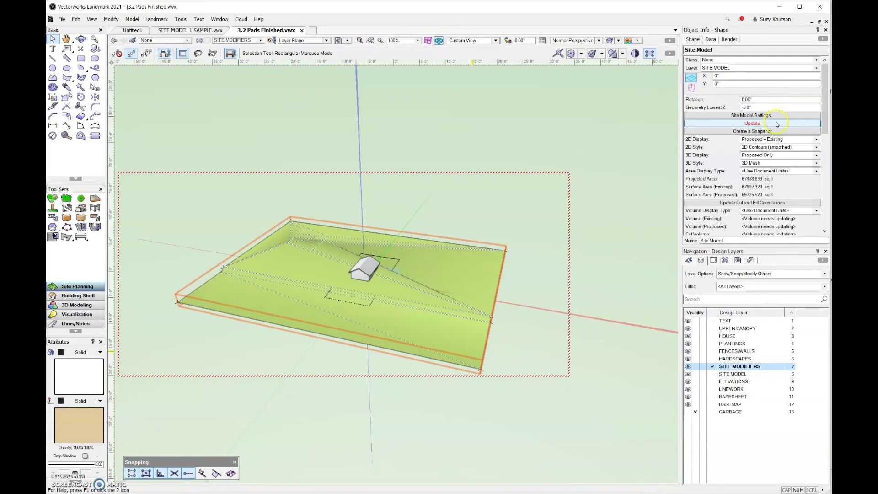
left_click(776, 123)
left_click(81, 207)
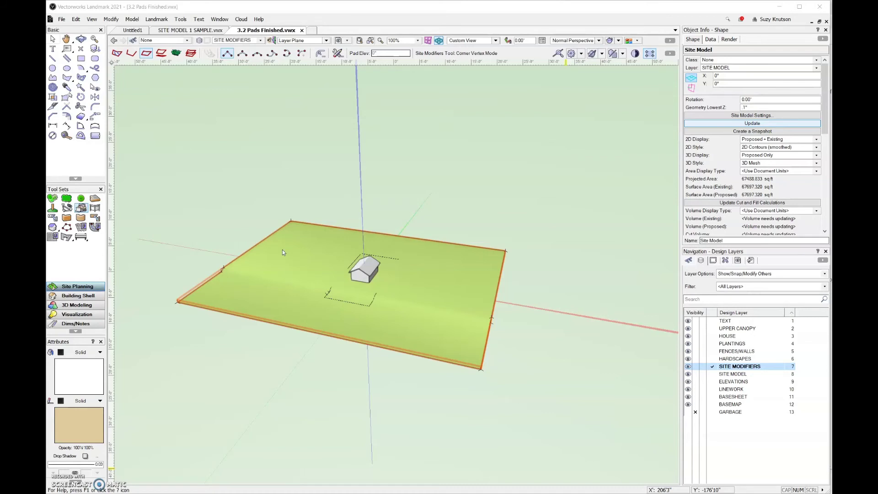
- Return to Top/Plan view and pick the 2D Polygon tool, zoomed in beside the house
left_click(53, 39)
left_click(344, 253)
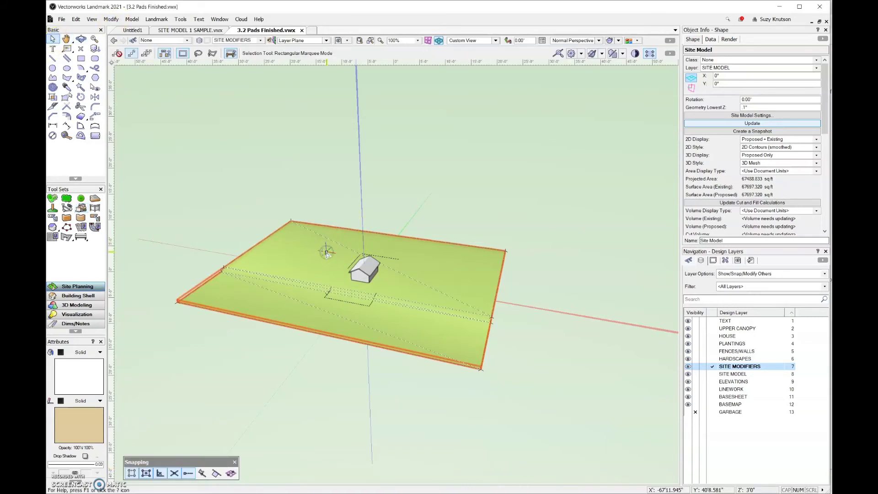
key("F5")
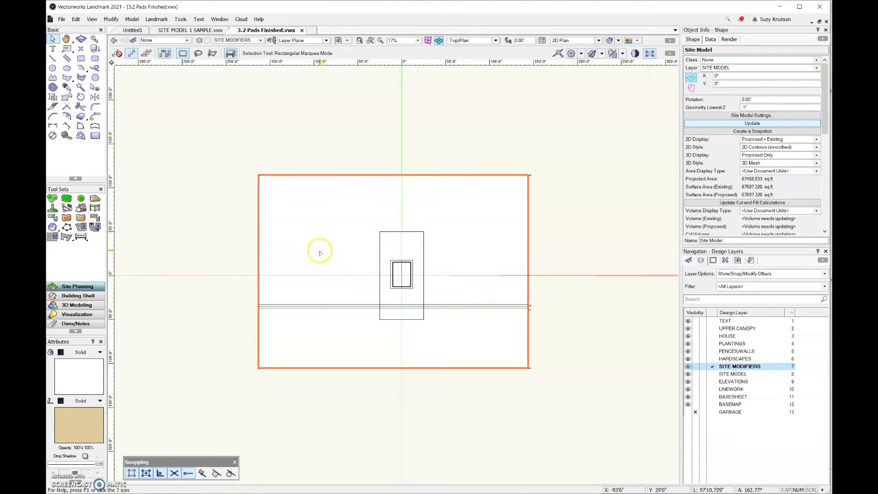
left_click(67, 77)
scroll(320, 259, "up", 2)
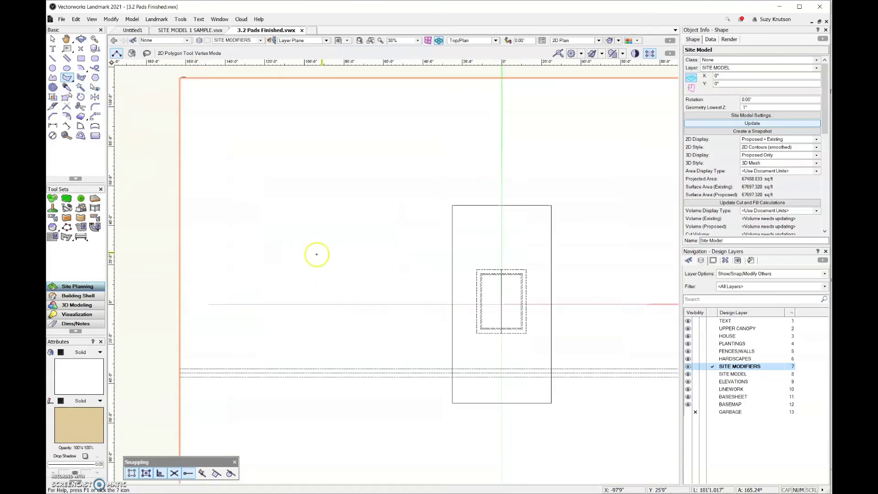
- Draw a closed eight-vertex irregular polygon left of the house on the SITE MODIFIERS layer
left_click(233, 216)
left_click(282, 230)
left_click(328, 149)
left_click(430, 150)
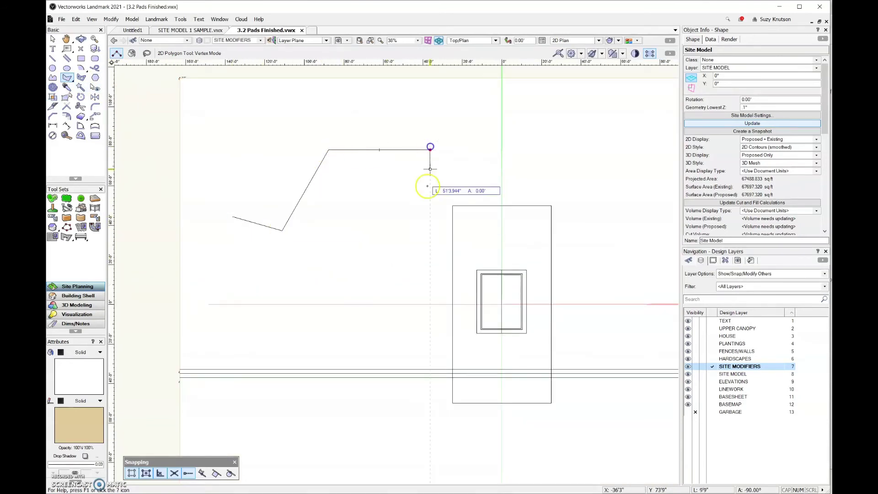
left_click(421, 238)
left_click(359, 318)
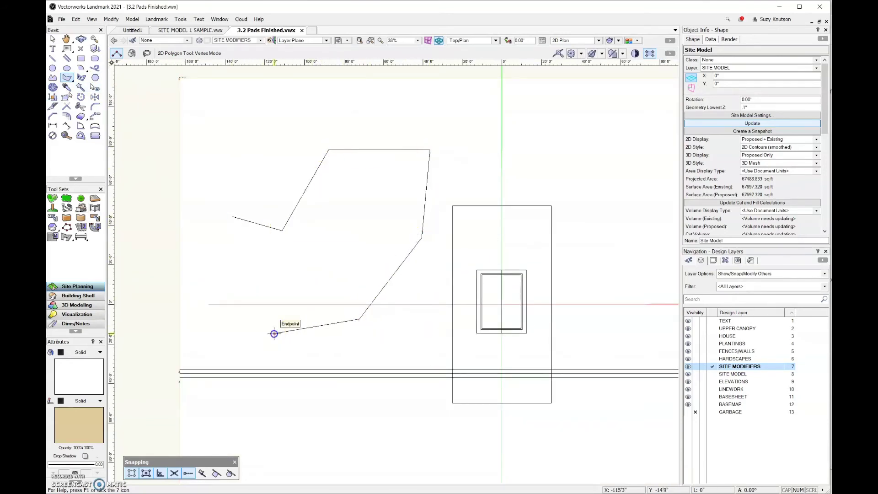
left_click(274, 333)
left_click(232, 292)
left_click(233, 216)
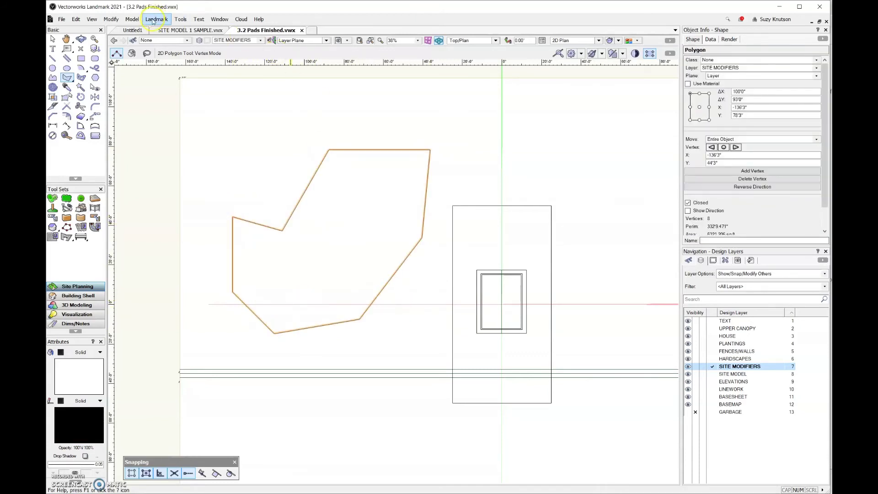
- Convert the polygon to a Site Modifier via Create Objects from Shapes, configured as a Pad at 10' elevation
left_click(153, 21)
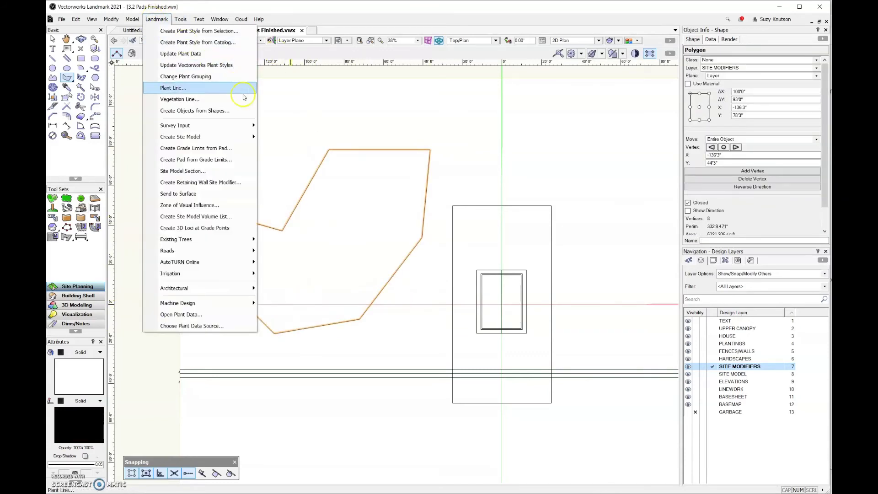
left_click(245, 111)
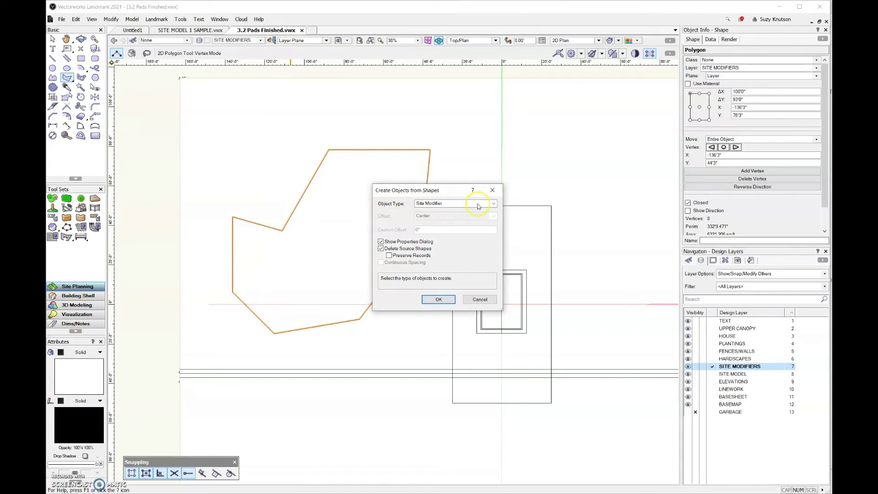
left_click(493, 204)
left_click(449, 306)
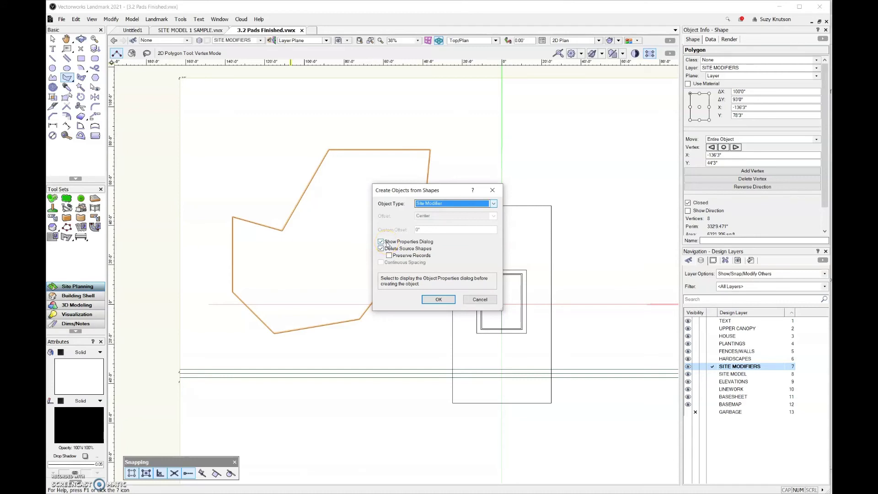
left_click(446, 299)
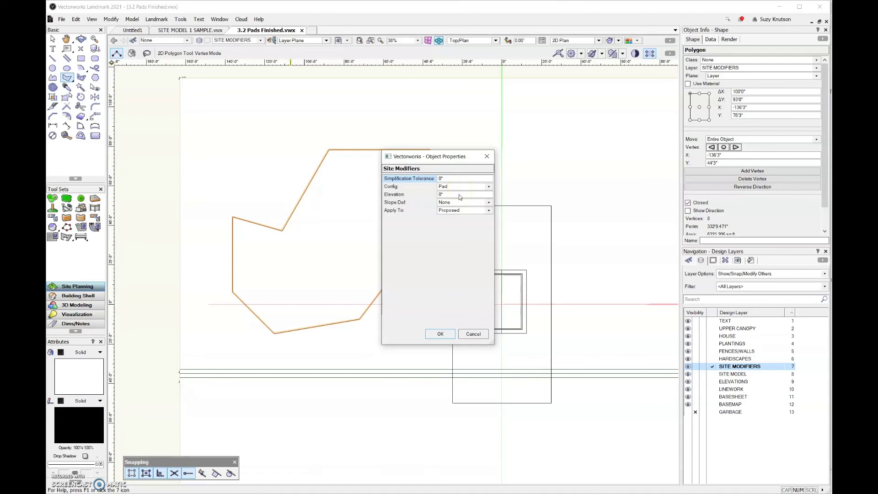
left_click(438, 195)
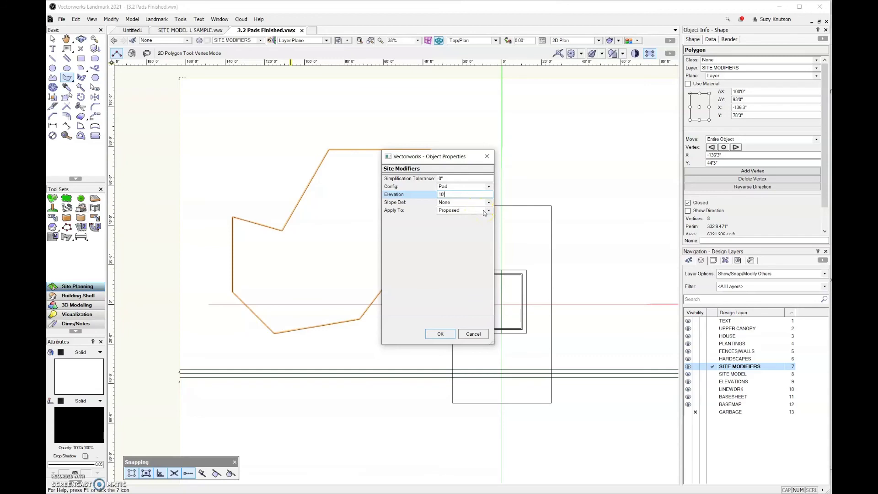
left_click(440, 334)
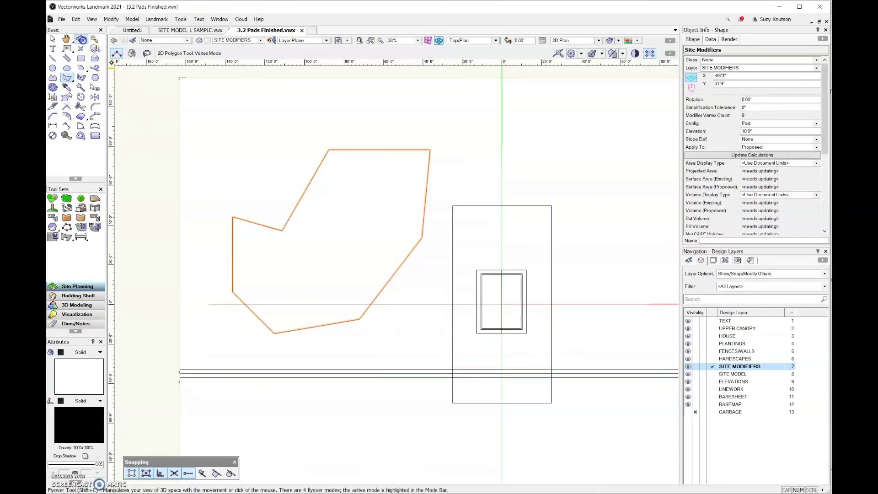
- Orbit into 3D, update the site model around the 10' polygon pad, and inspect the regrading
left_click(81, 39)
left_click_drag(547, 397, 482, 205)
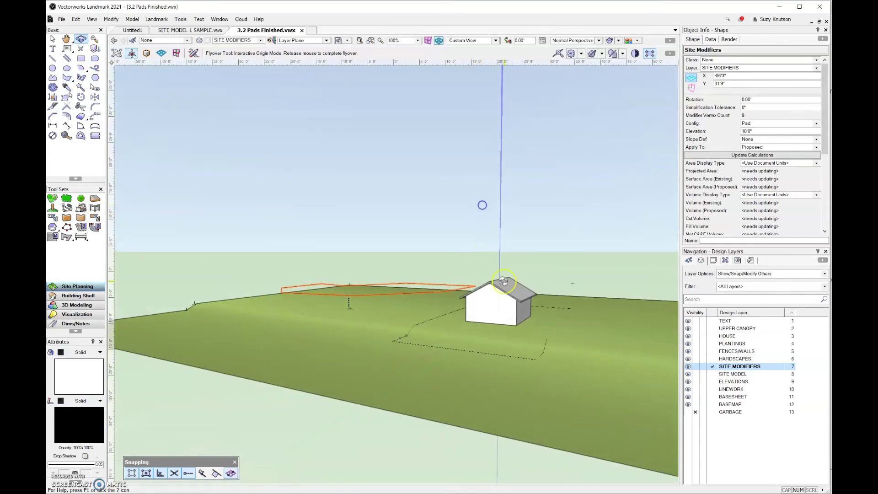
left_click_drag(503, 280, 503, 280)
key("x")
left_click(345, 357)
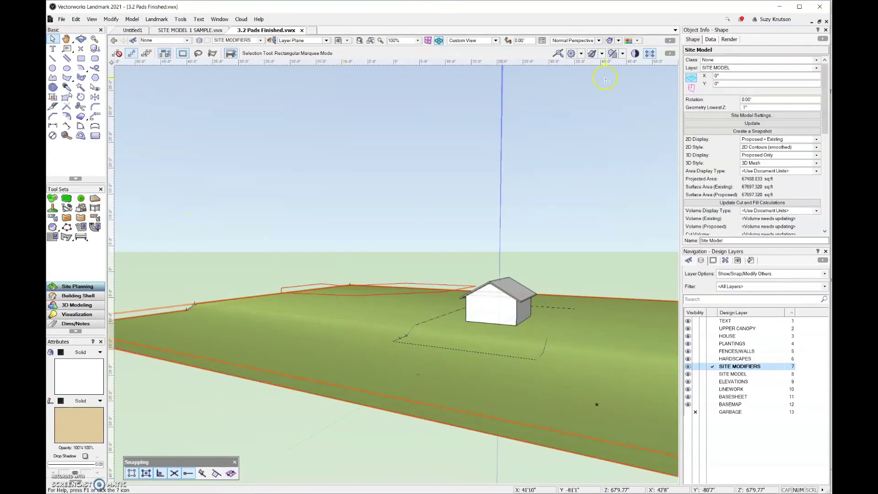
left_click(704, 124)
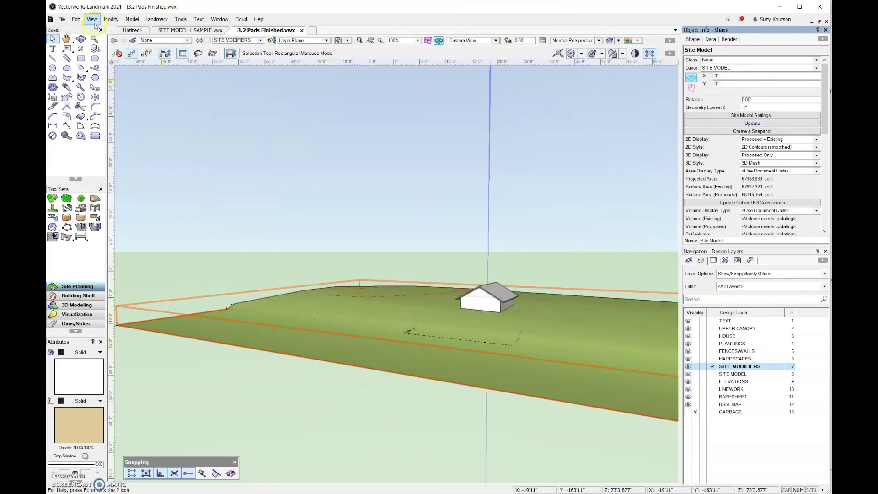
left_click(81, 39)
left_click_drag(359, 315, 443, 320)
- In Top/Plan, delete the polygon pad modifier and update the site model to flatten it
key("F5")
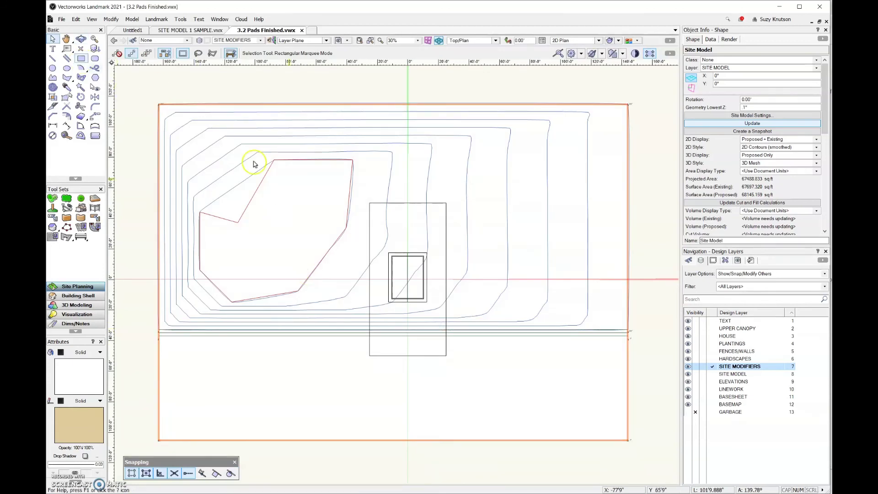
left_click(319, 90)
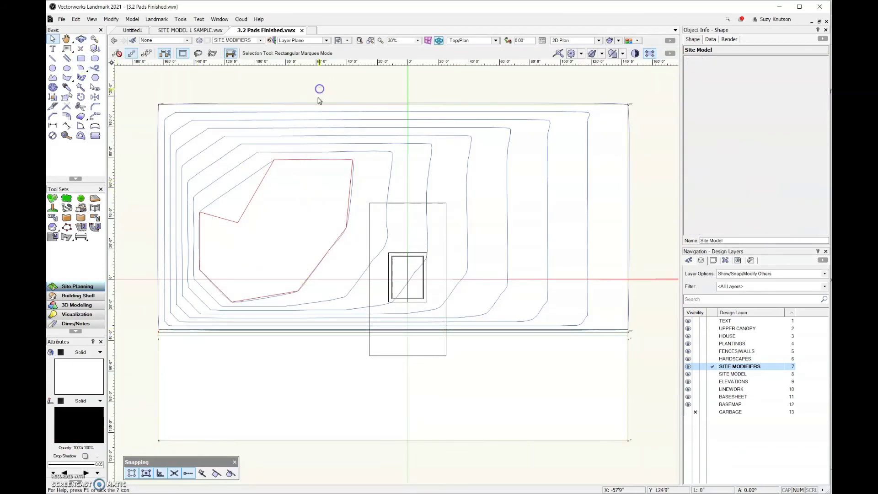
left_click(309, 160)
key("Escape")
left_click(309, 160)
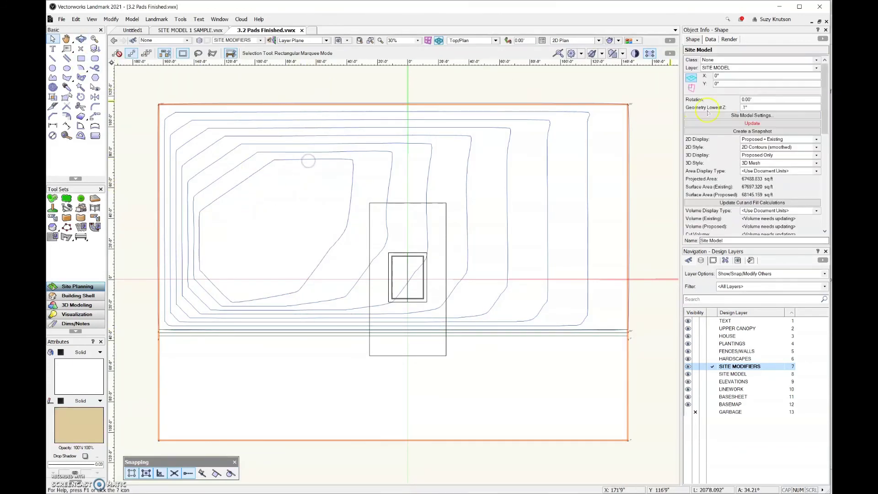
left_click(727, 124)
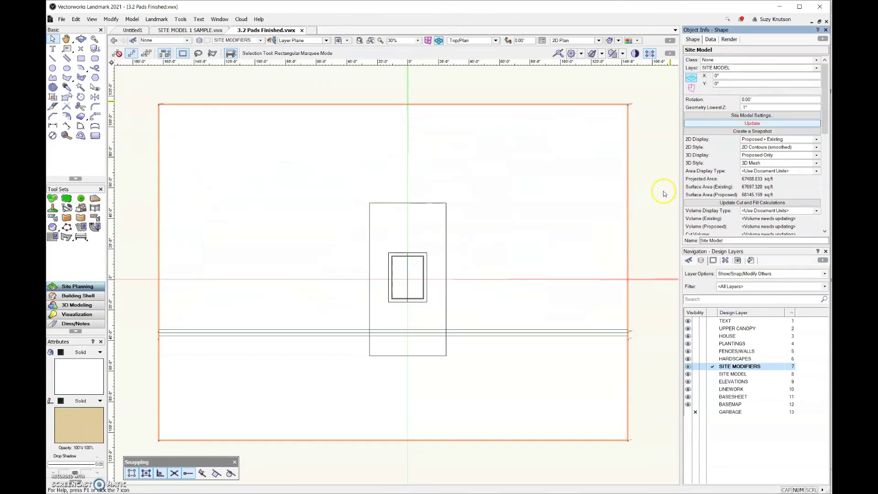